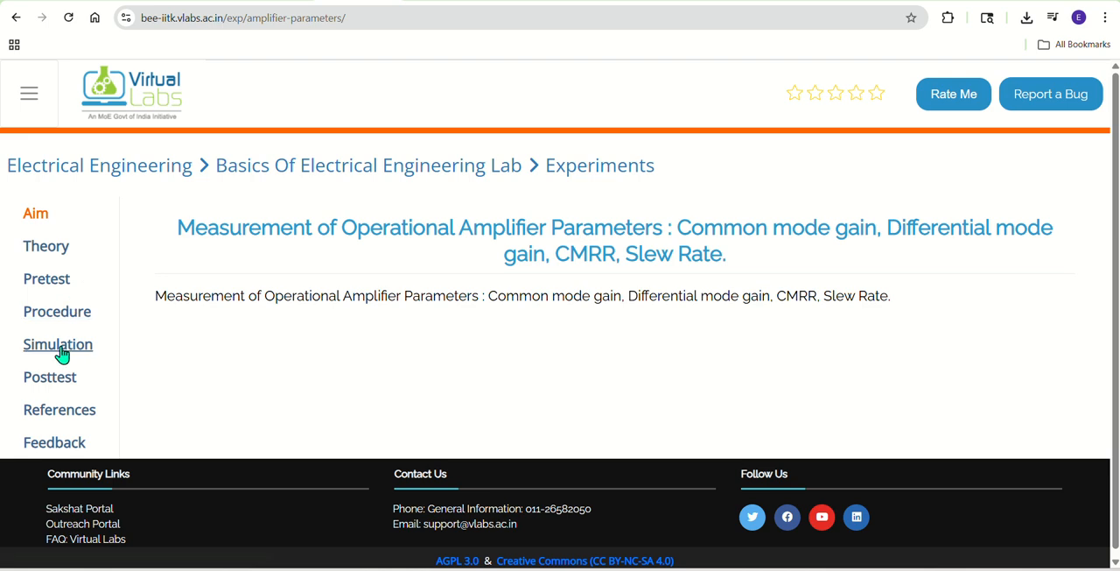
# Step: Open the amplifier parameters simulation and view the procedure for performing the experiment
pyautogui.click(61, 350)
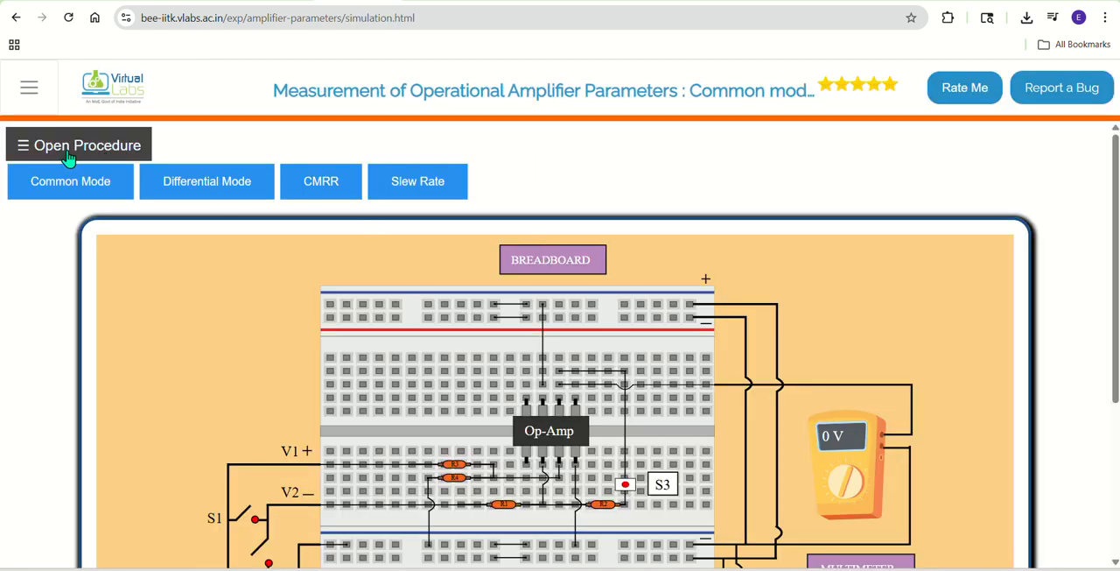
pyautogui.click(100, 142)
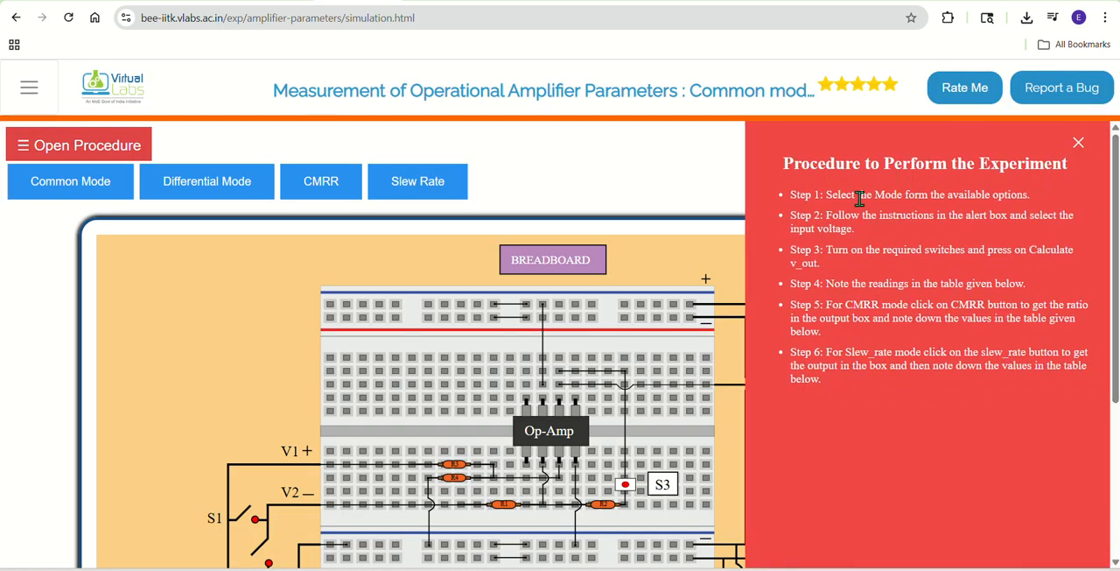
pyautogui.click(97, 147)
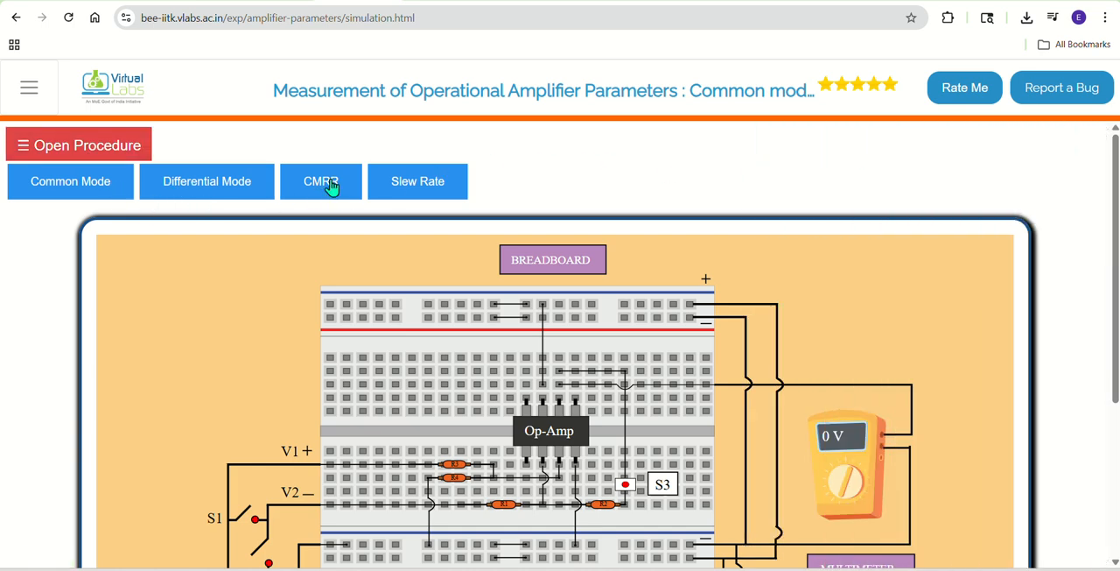
# Step: Select the Slew Rate mode and dismiss its instructions
pyautogui.click(411, 186)
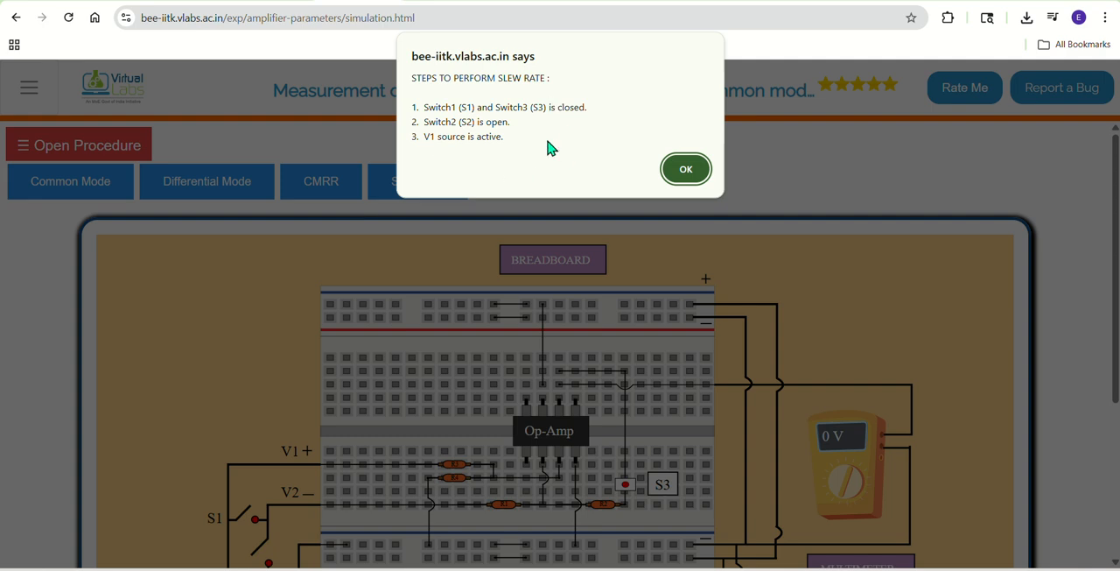
pyautogui.click(686, 169)
pyautogui.scroll(-4, 743, 257)
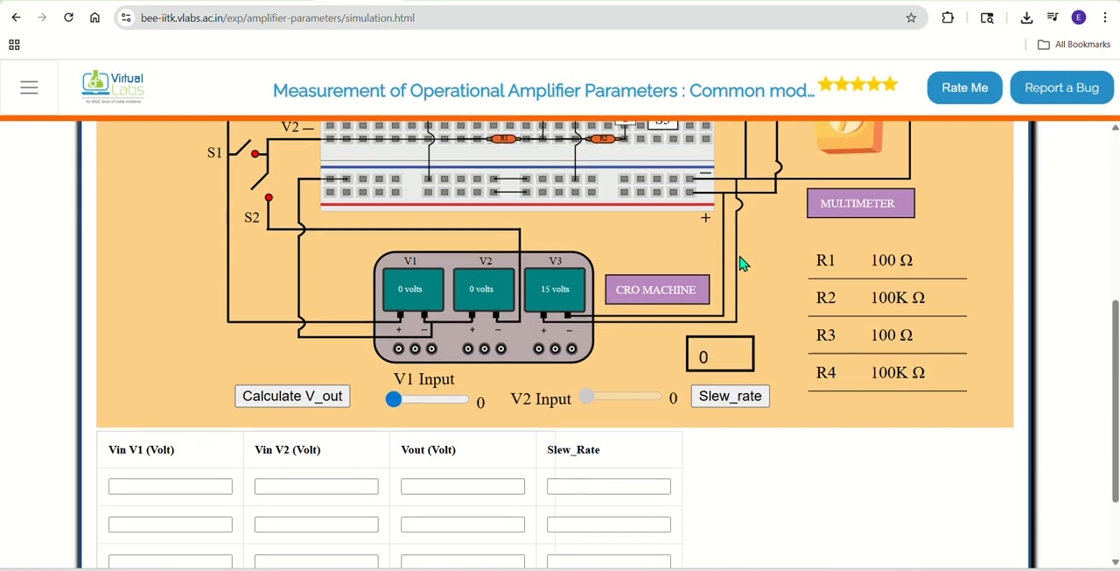
# Step: Close switches S1 and S3 in the circuit
pyautogui.scroll(2, 243, 303)
pyautogui.click(253, 301)
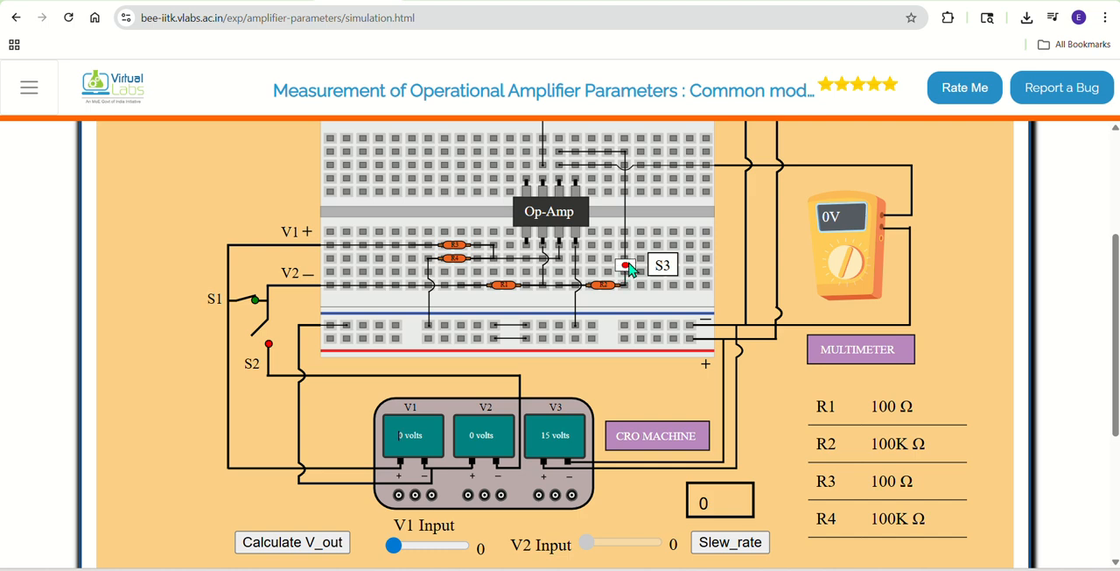
pyautogui.click(627, 264)
# Step: Set the V1 input to 5 volts and calculate the output voltage
pyautogui.scroll(-3, 623, 330)
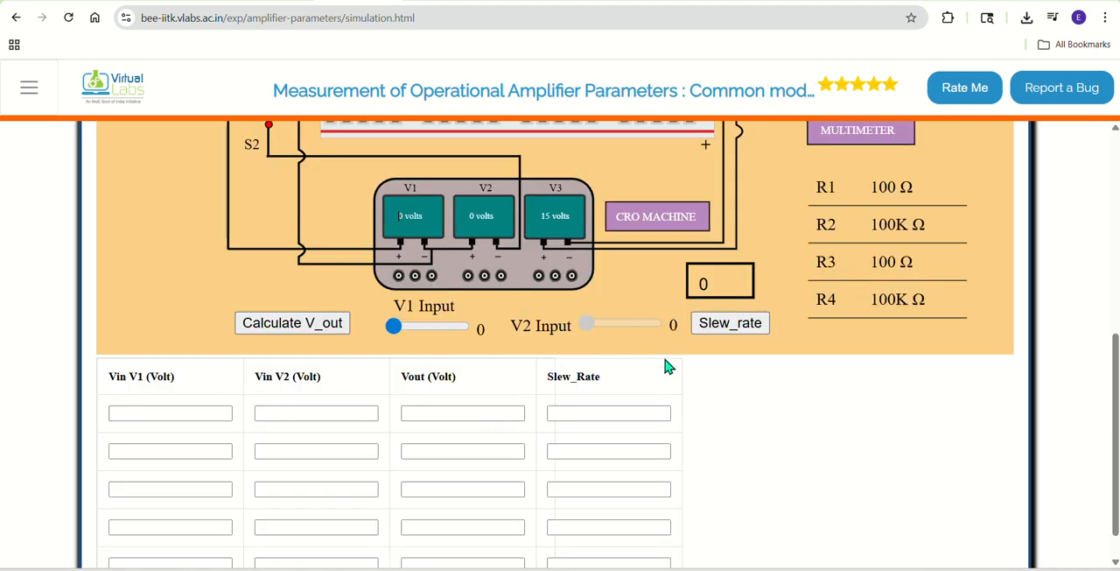
pyautogui.scroll(1, 675, 365)
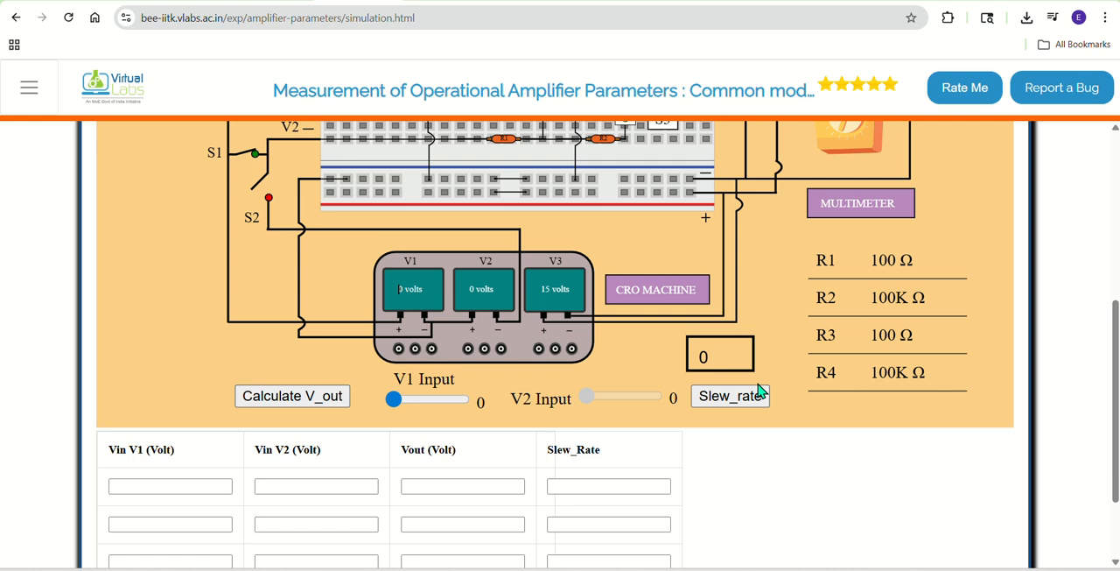
pyautogui.scroll(1, 760, 390)
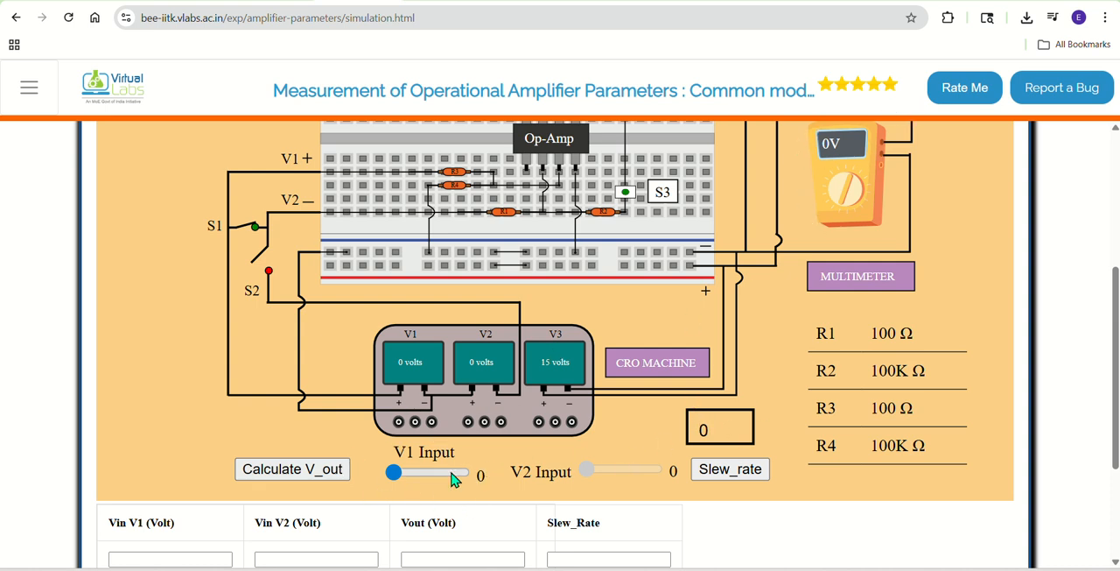
pyautogui.click(406, 476)
pyautogui.click(328, 476)
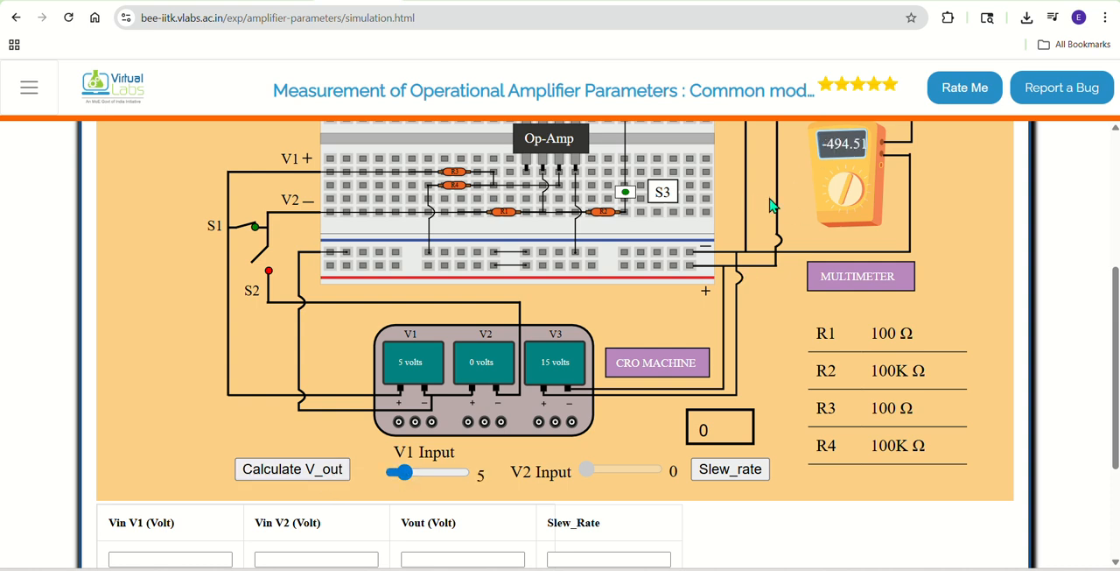
# Step: Fill the first table row with Vin V1 5, Vin V2 0 and Vout -494.51
pyautogui.click(157, 558)
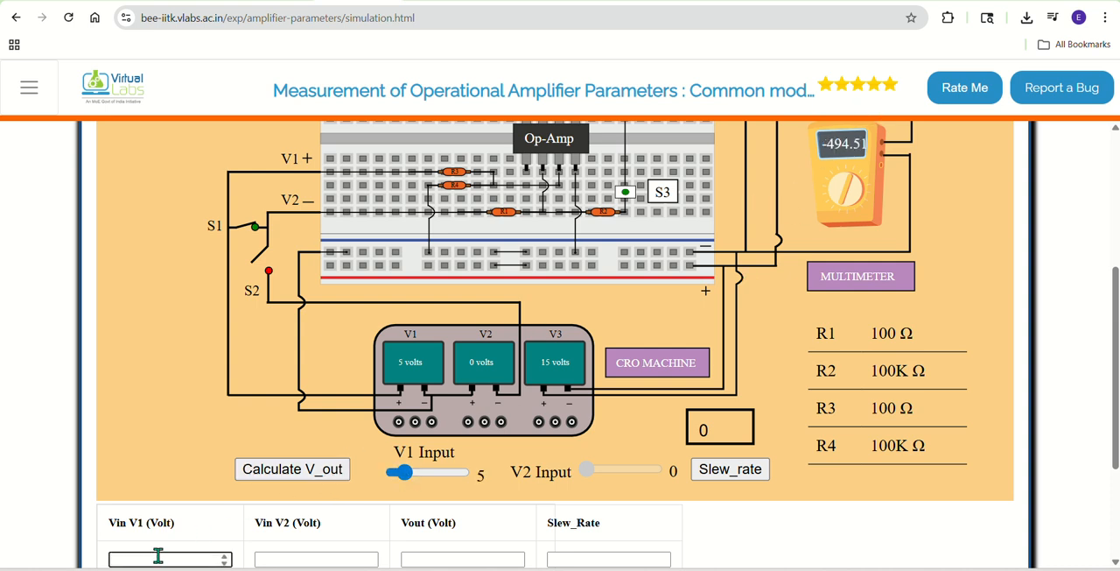
pyautogui.write('5')
pyautogui.click(303, 558)
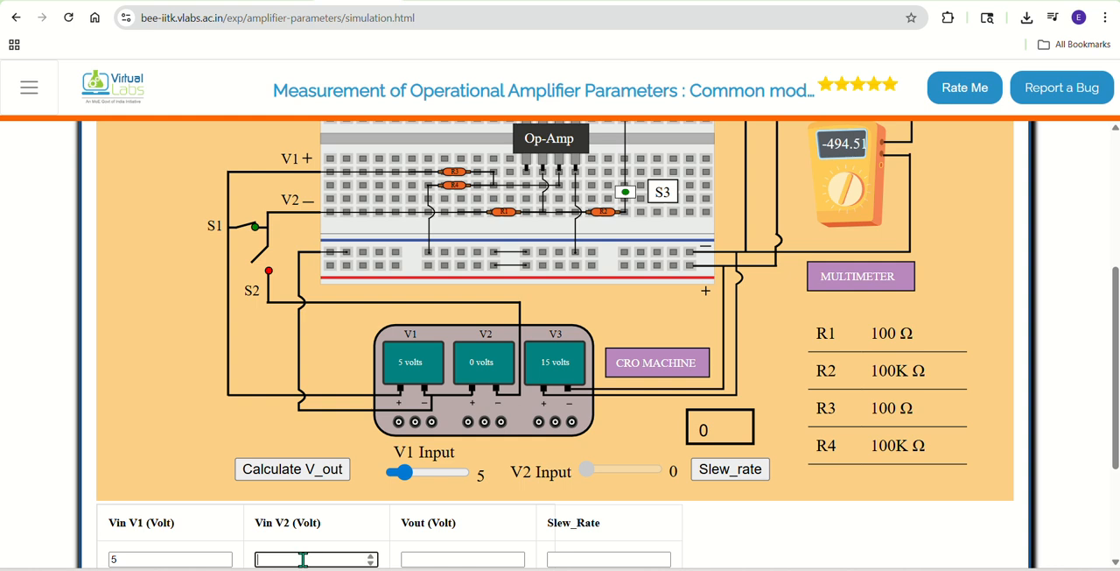
pyautogui.write('0')
pyautogui.click(412, 560)
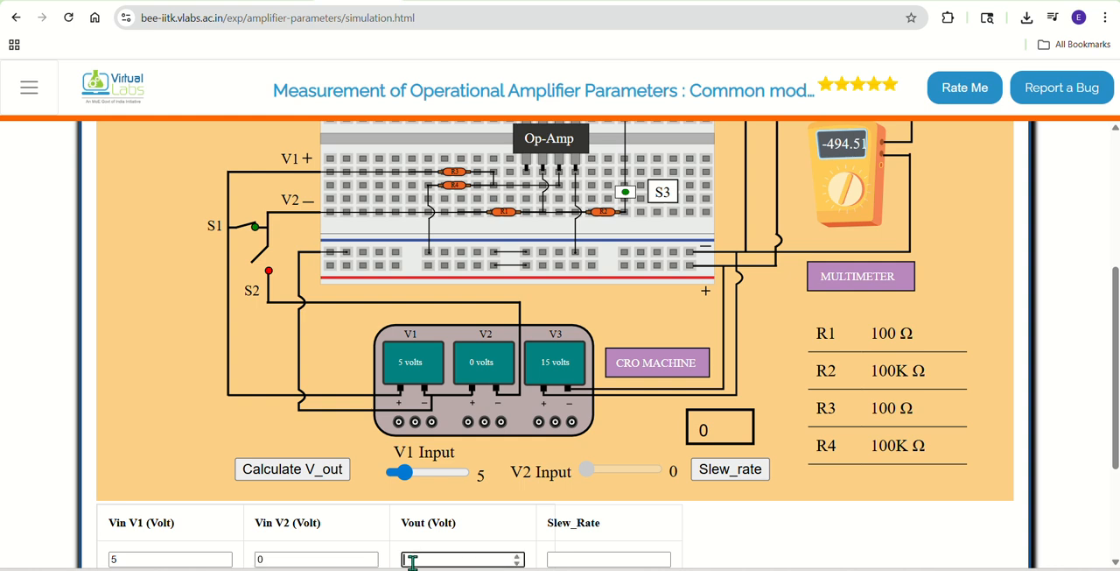
pyautogui.write('-494.51')
# Step: Calculate the slew rate for the 5-volt input and record 57.9 in the first table row
pyautogui.click(697, 472)
pyautogui.click(588, 558)
pyautogui.write('5')
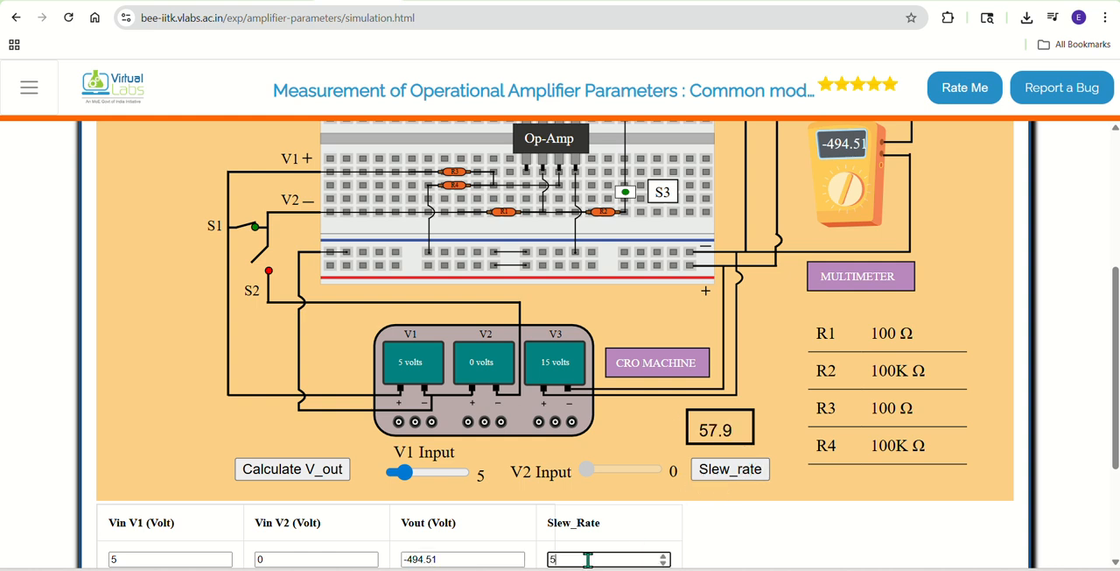
pyautogui.write('7.9')
# Step: Set the V1 input to 10 volts and calculate the output voltage and slew rate
pyautogui.click(420, 471)
pyautogui.press('Left')
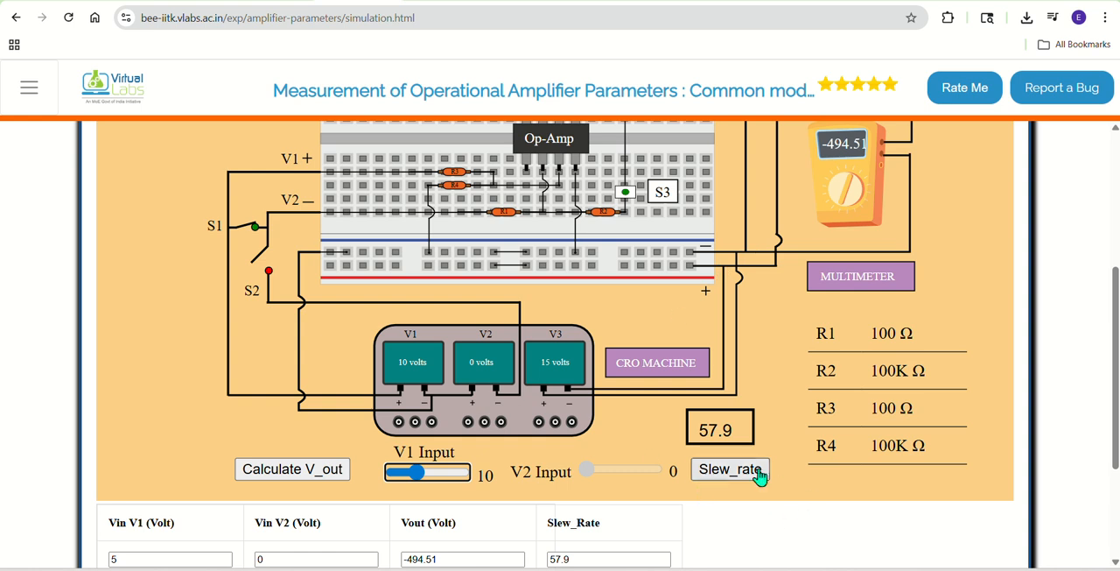
pyautogui.click(326, 472)
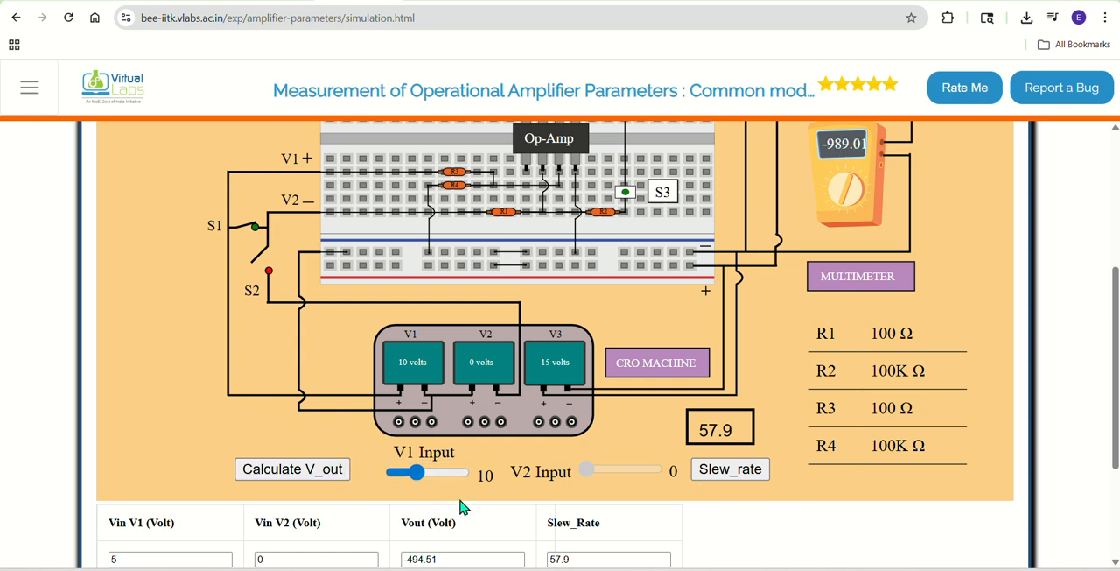
pyautogui.click(719, 473)
# Step: Record Vin V1 as 10 and Vin V2 as 0 in the second table row
pyautogui.scroll(-1, 216, 530)
pyautogui.click(166, 525)
pyautogui.write('1')
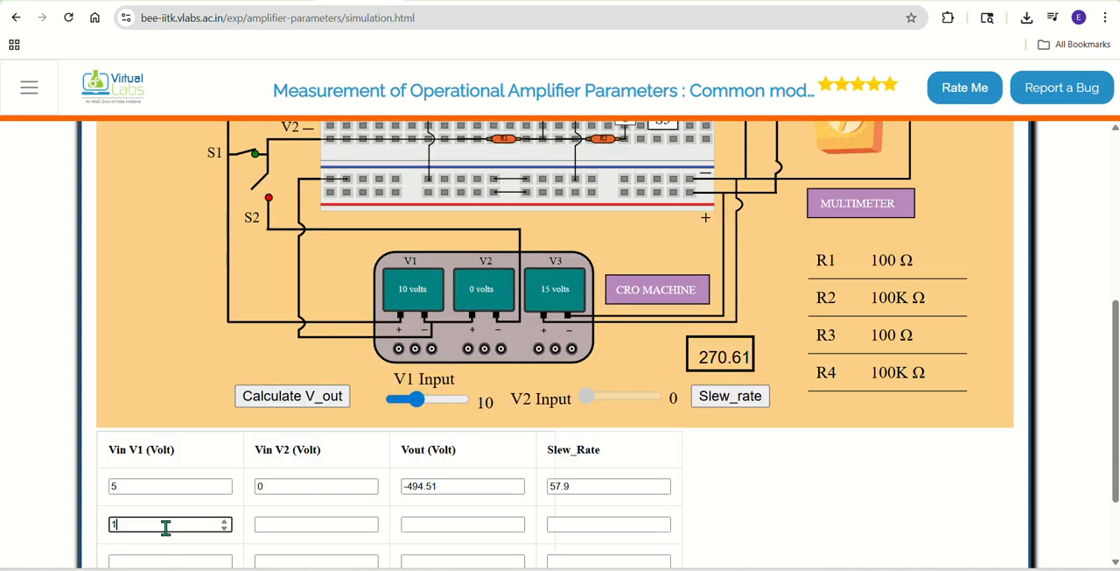
pyautogui.write('0')
pyautogui.press('Tab')
pyautogui.write('0')
pyautogui.press('Tab')
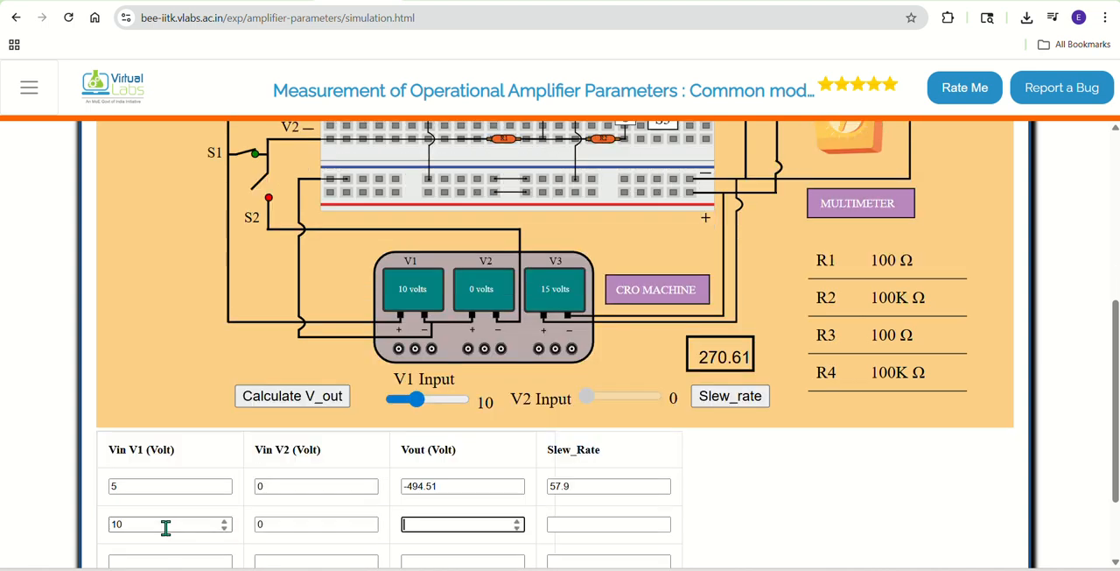
# Step: Start the second row's Vout with a minus sign and record 270.61 as its slew rate
pyautogui.write('-')
pyautogui.press('Tab')
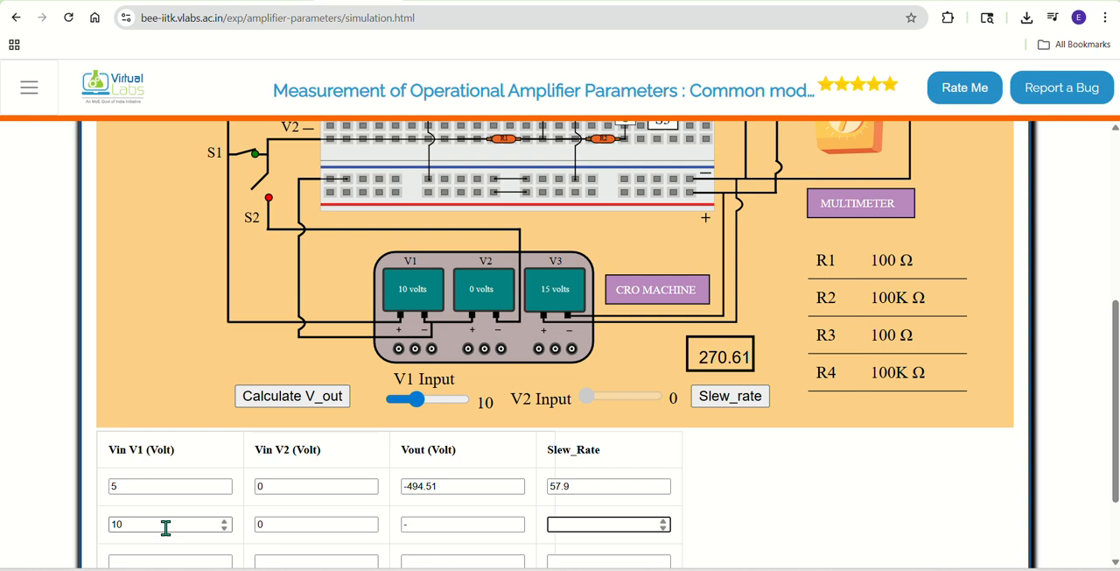
pyautogui.write('207')
pyautogui.press('BackSpace')
pyautogui.press('BackSpace')
pyautogui.write('70.61')
# Step: Complete the second table row's Vout as -989.01
pyautogui.scroll(1, 185, 507)
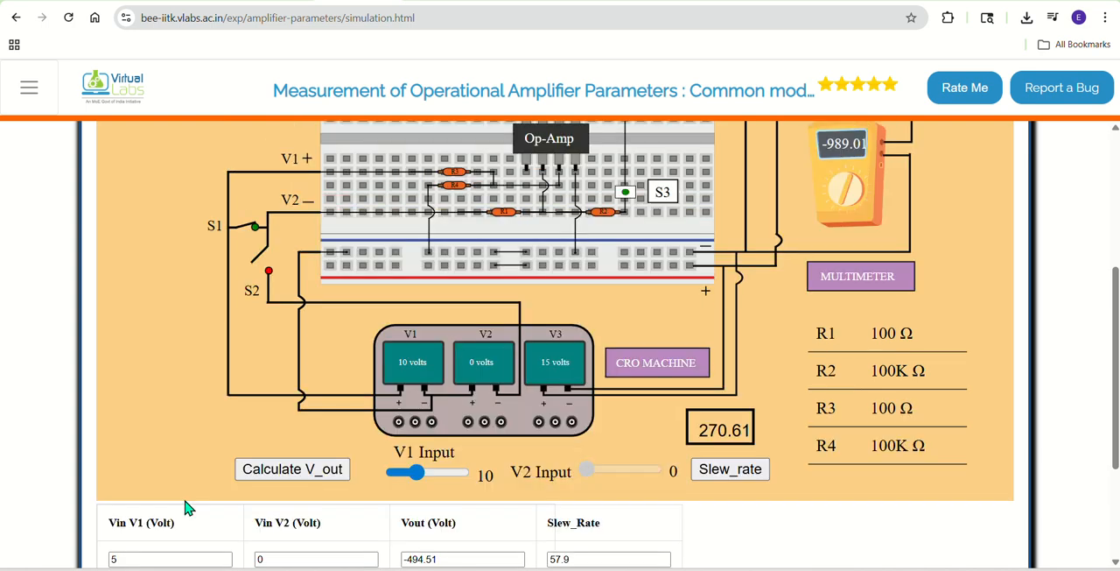
pyautogui.scroll(-2, 186, 507)
pyautogui.click(418, 451)
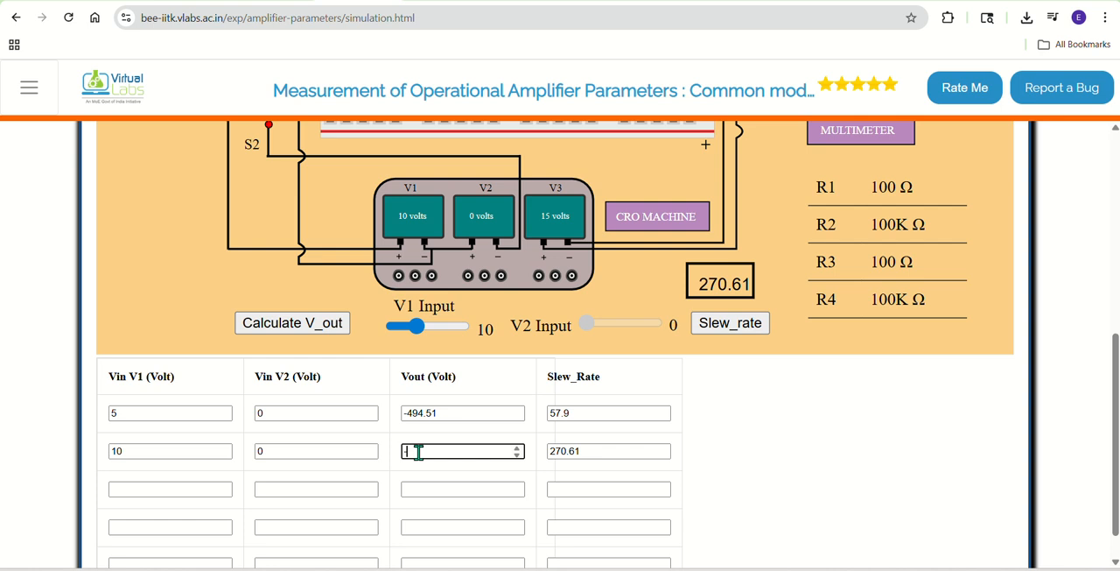
pyautogui.write('-989.01')
# Step: Set the V1 input to 20 volts and calculate the output voltage and slew rate
pyautogui.scroll(2, 445, 327)
pyautogui.click(443, 477)
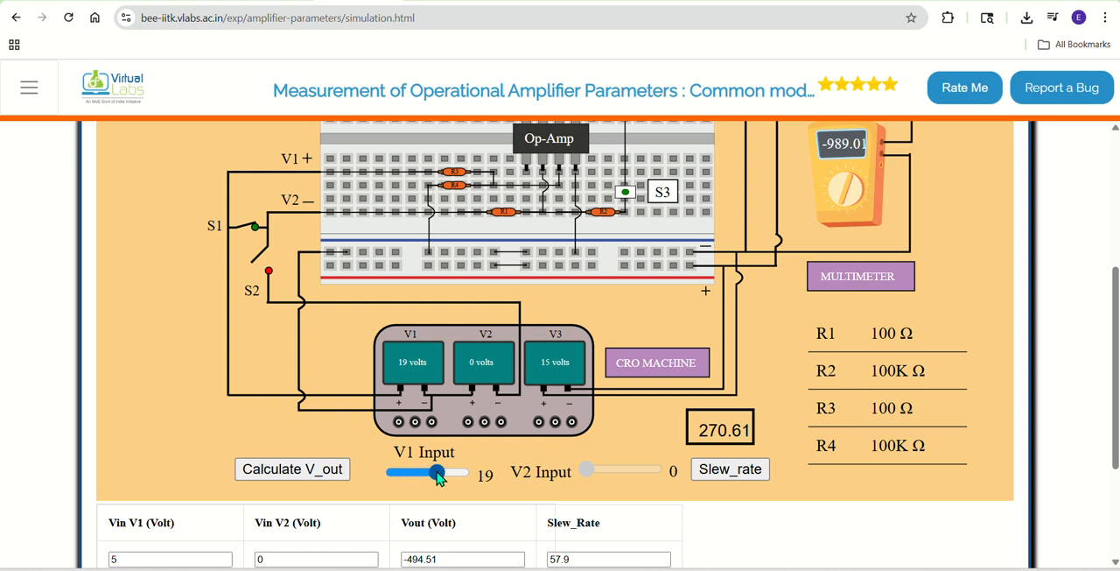
pyautogui.press('Right')
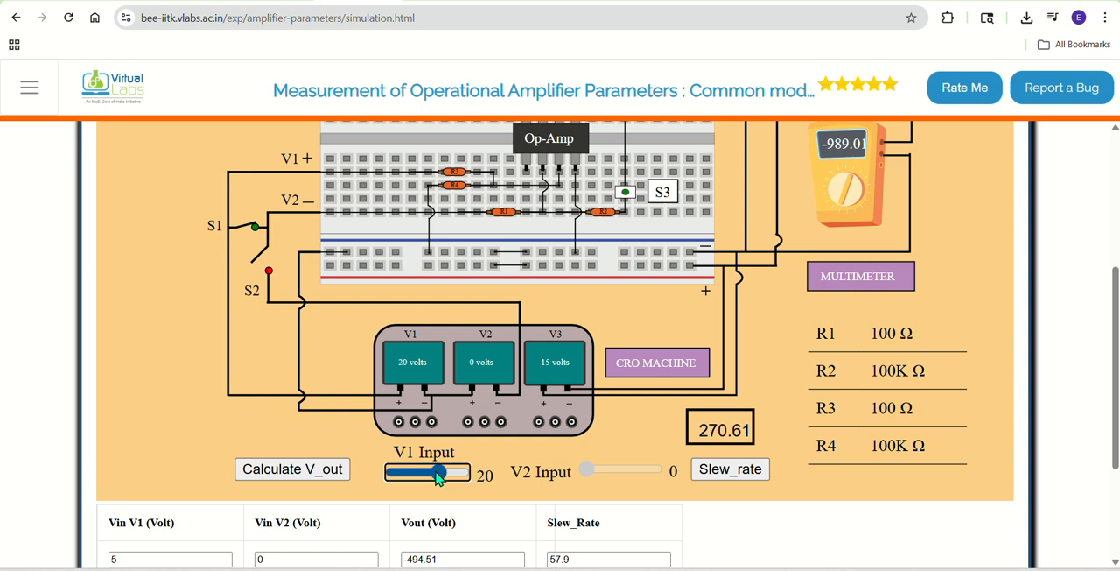
pyautogui.click(262, 478)
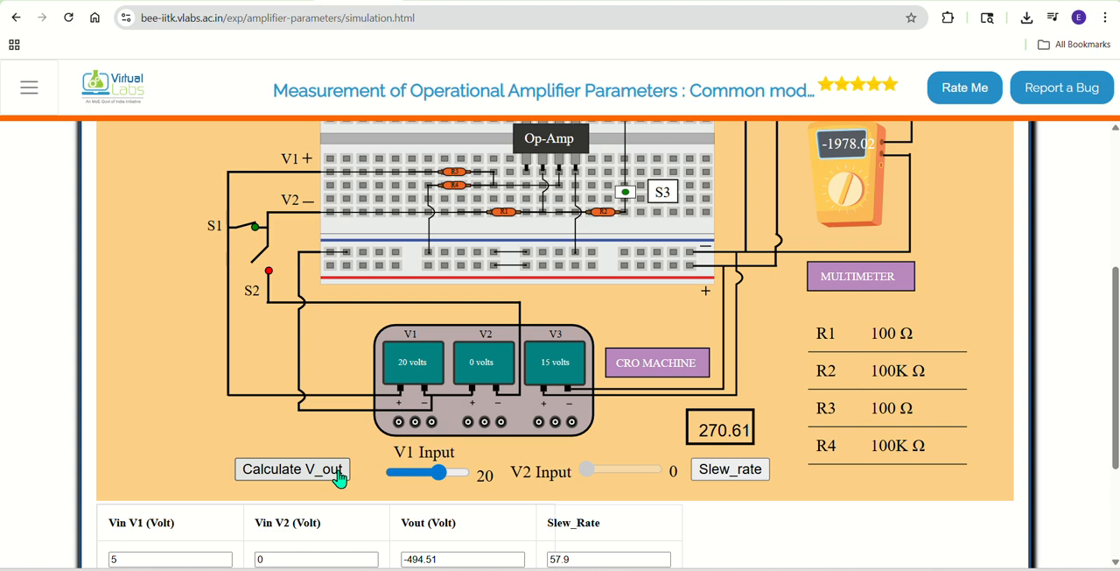
pyautogui.click(724, 474)
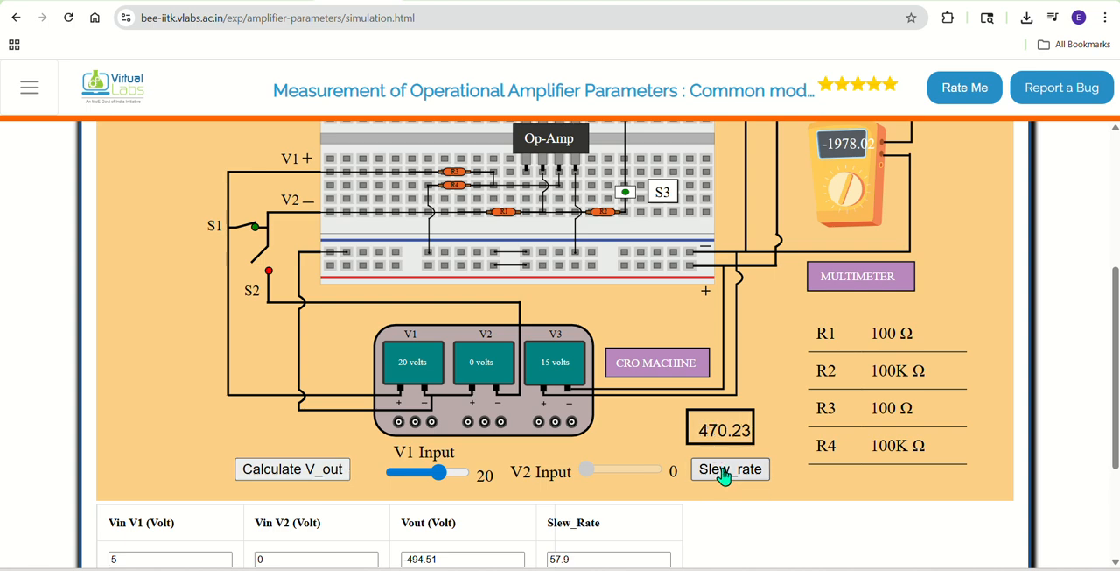
# Step: Record Vin V1 as 20 and Vin V2 as 0 in the third table row
pyautogui.scroll(-2, 561, 498)
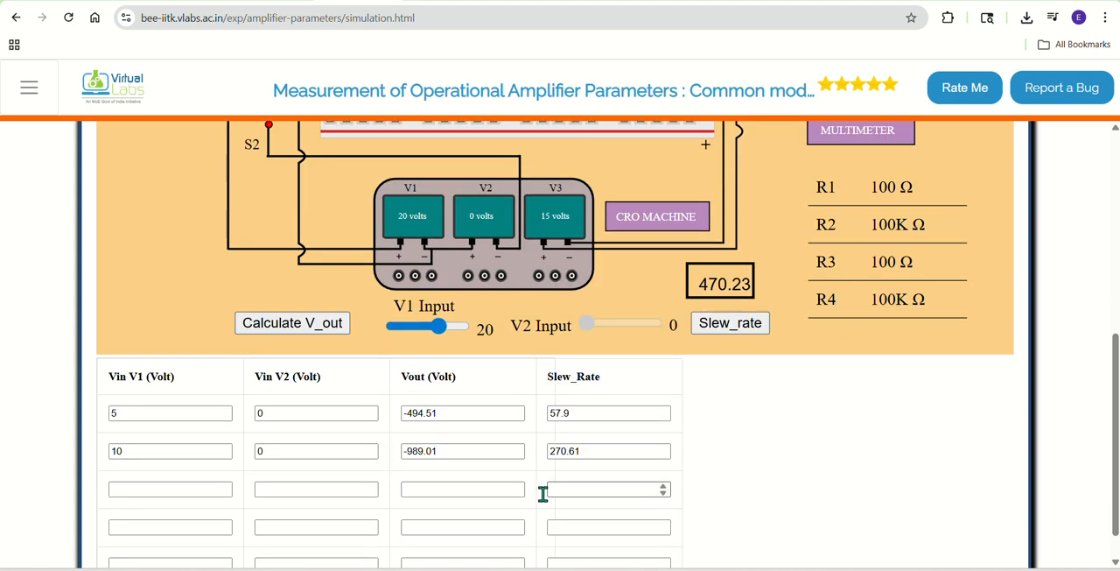
pyautogui.click(189, 492)
pyautogui.write('20')
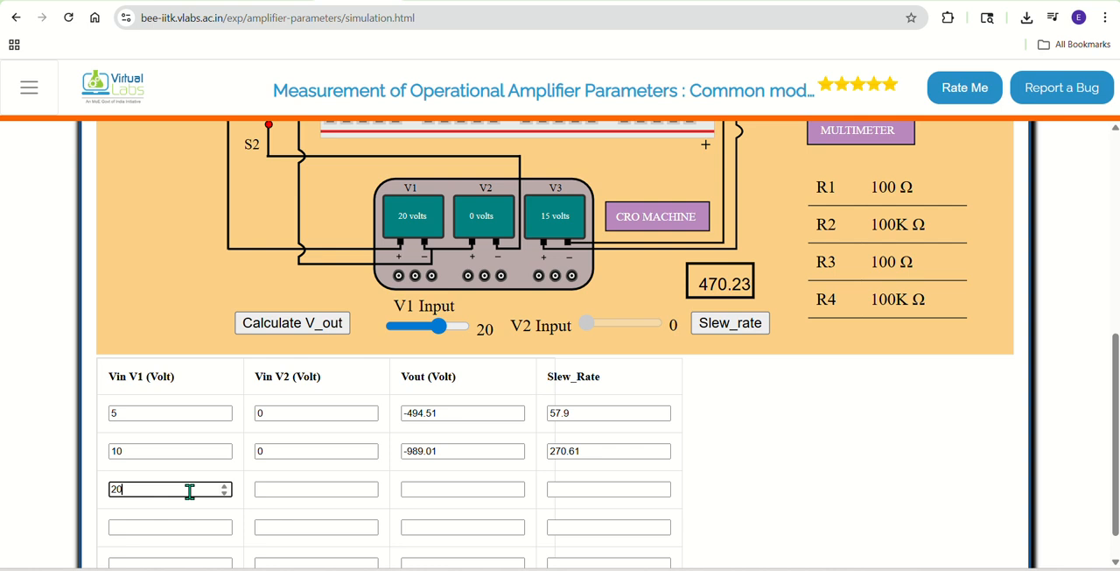
pyautogui.press('Tab')
pyautogui.write('0')
pyautogui.press('Tab')
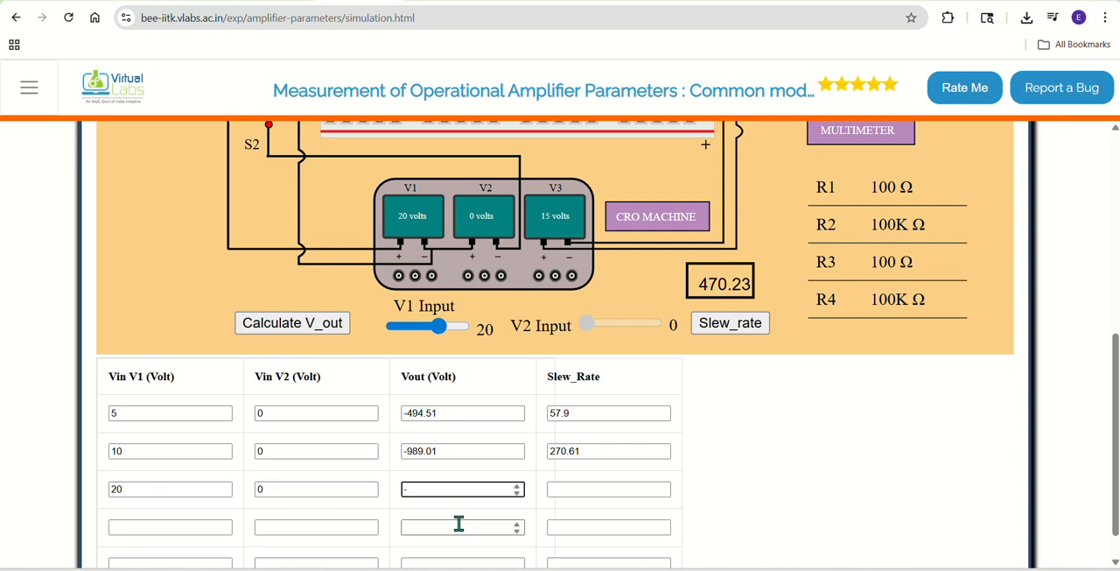
# Step: Record 470.23 as the slew rate in the third table row
pyautogui.click(560, 489)
pyautogui.write('4')
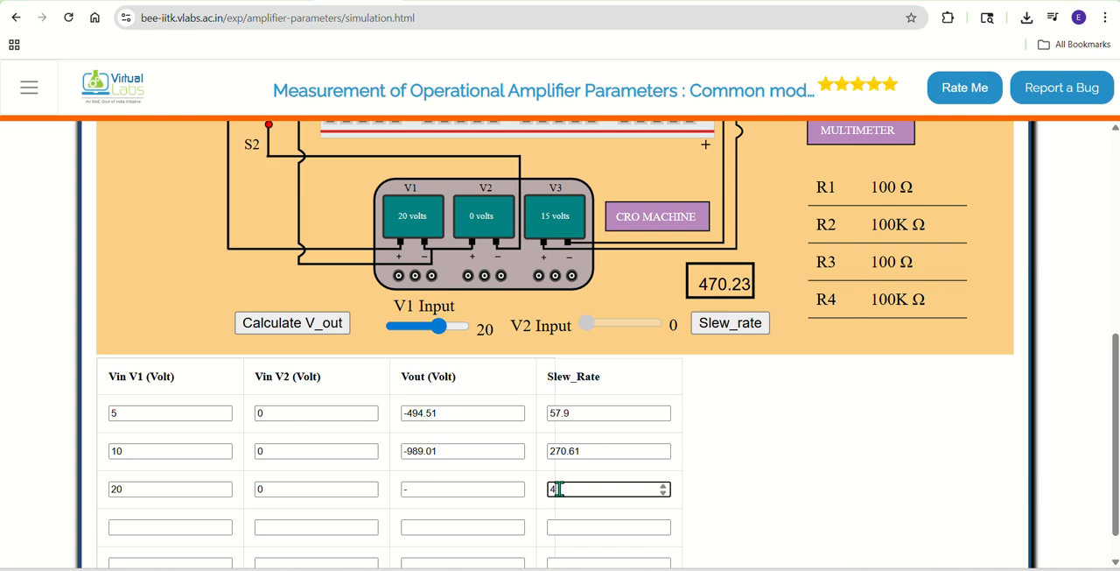
pyautogui.write('70.23')
# Step: Complete the third table row's Vout as -1978.02
pyautogui.scroll(3, 514, 438)
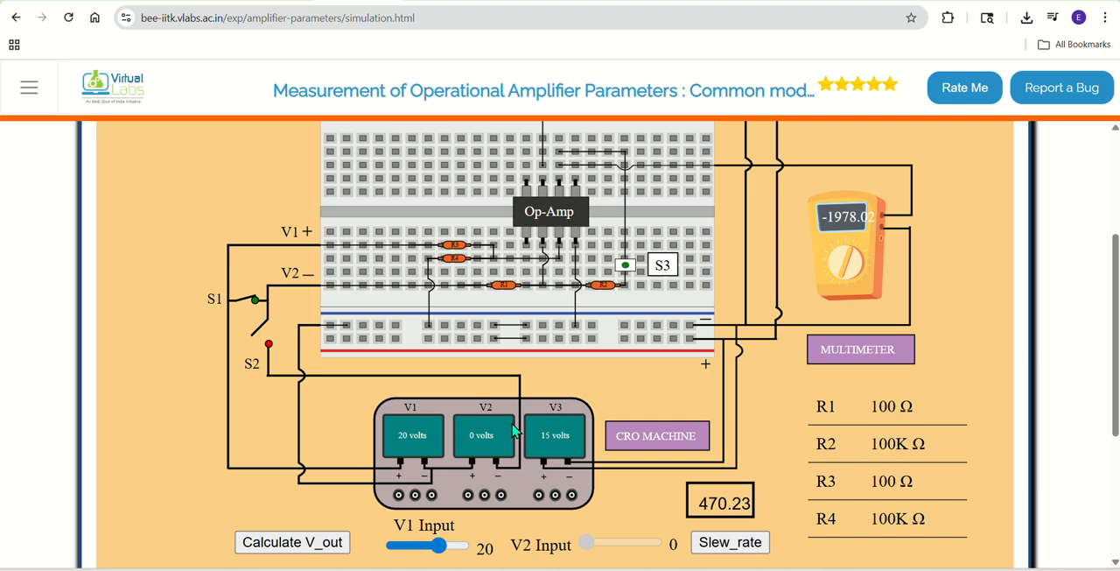
pyautogui.scroll(-3, 513, 430)
pyautogui.click(417, 489)
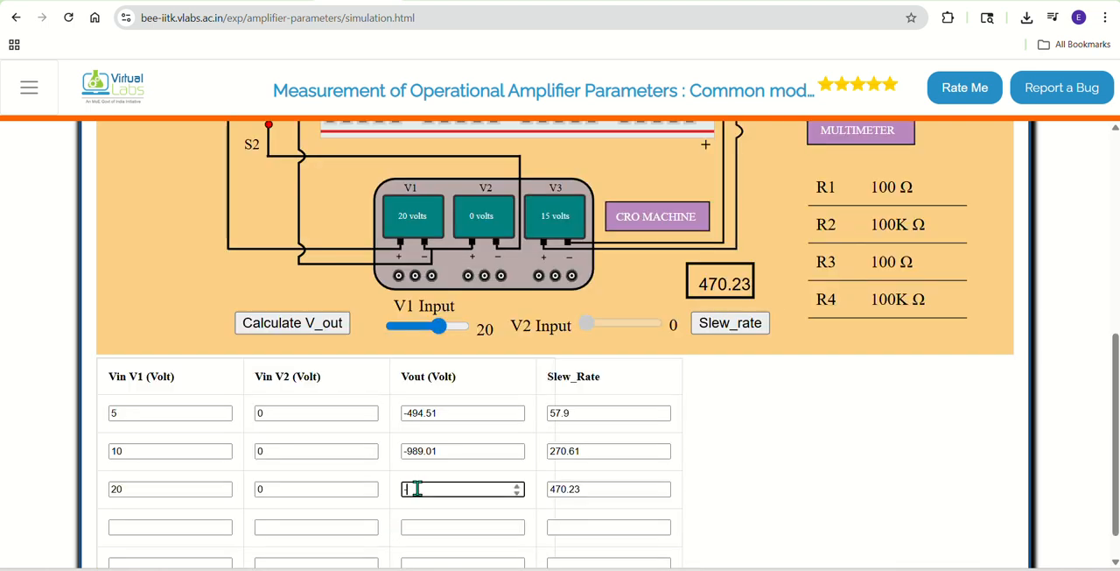
pyautogui.write('-1978.02')
# Step: Set the V1 input to 25 volts and calculate the output voltage
pyautogui.moveTo(439, 326); pyautogui.dragTo(457, 333)
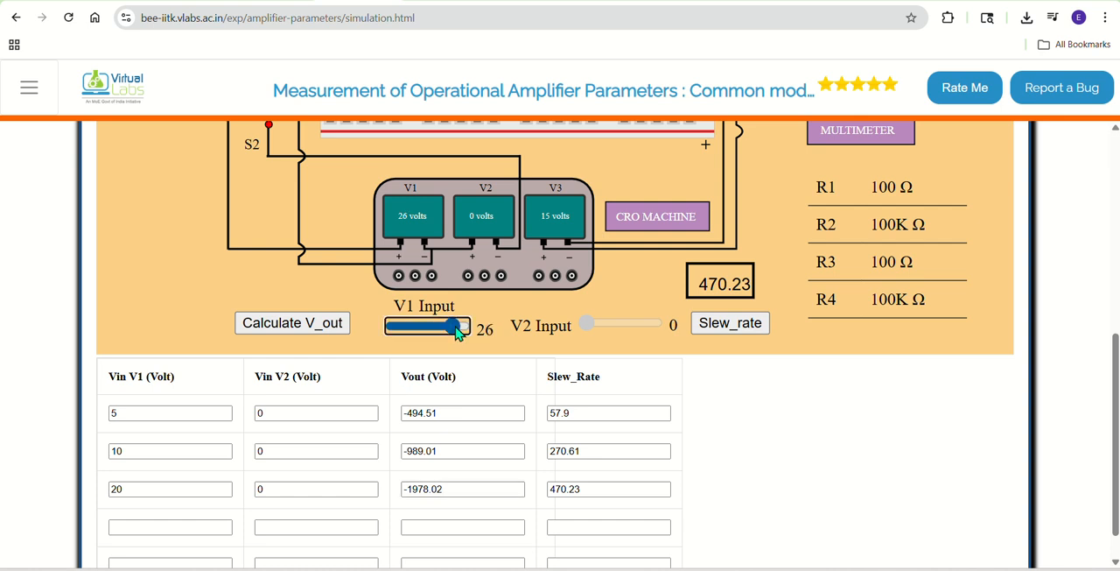
pyautogui.press('Left')
pyautogui.scroll(3, 457, 333)
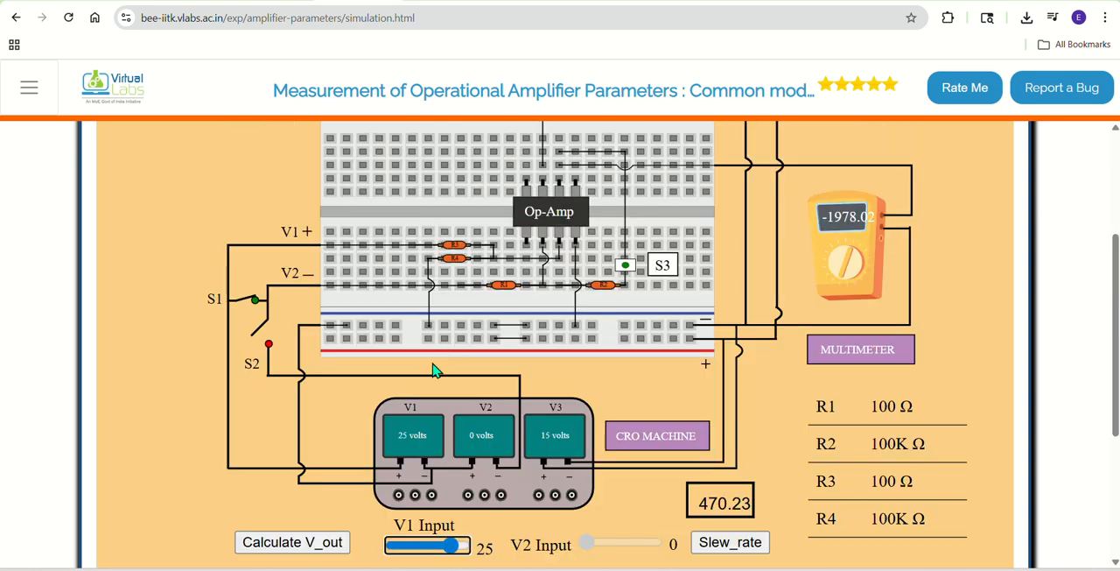
pyautogui.click(321, 542)
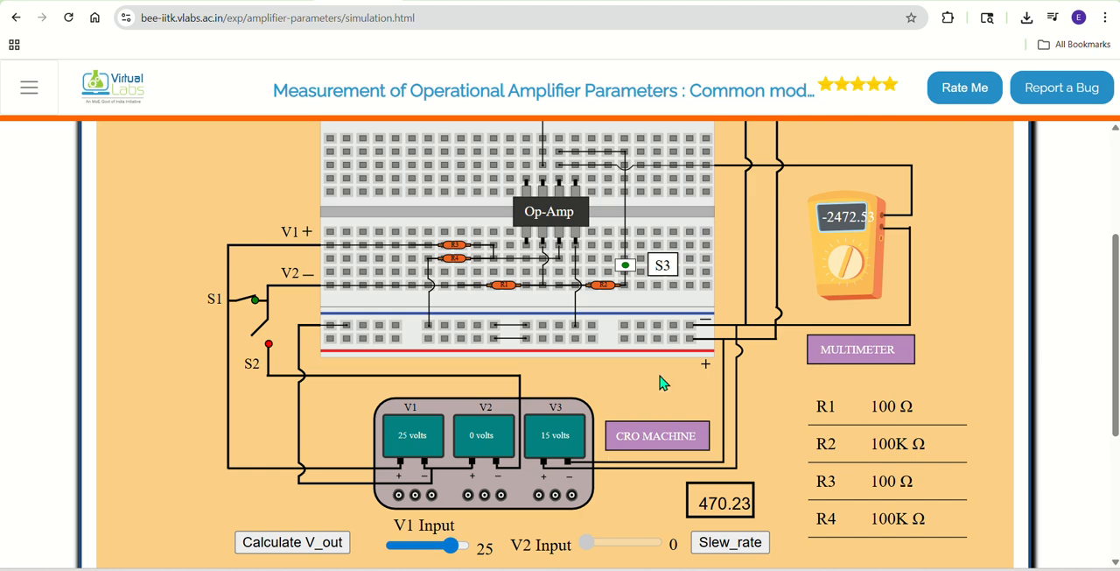
pyautogui.scroll(-2, 805, 284)
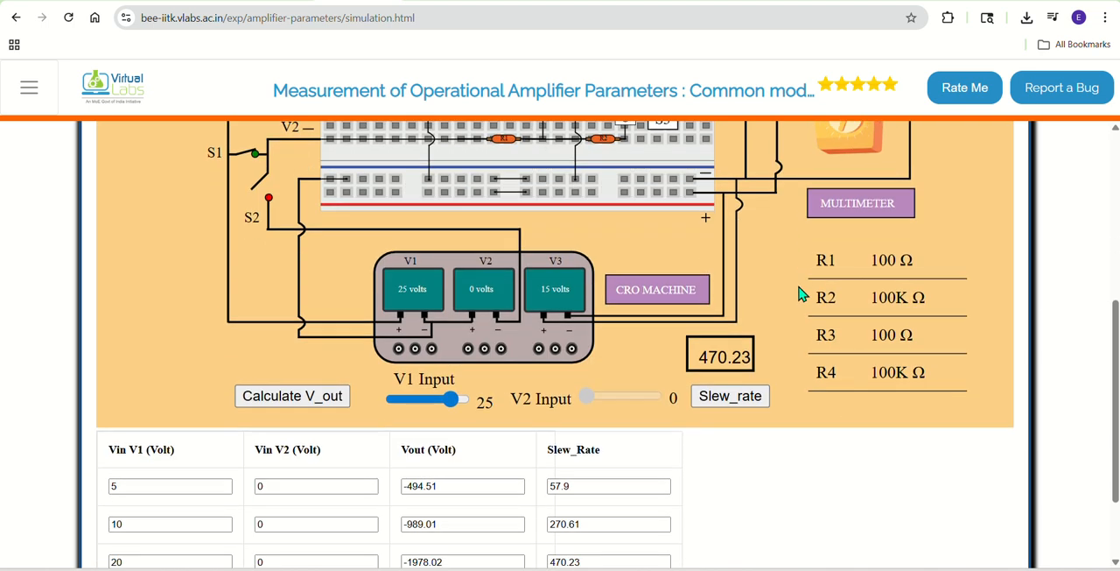
# Step: Calculate the slew rate for the 25 V input and record Vin V1 as 25 and Vin V2 as 0 in the fourth table row
pyautogui.click(730, 401)
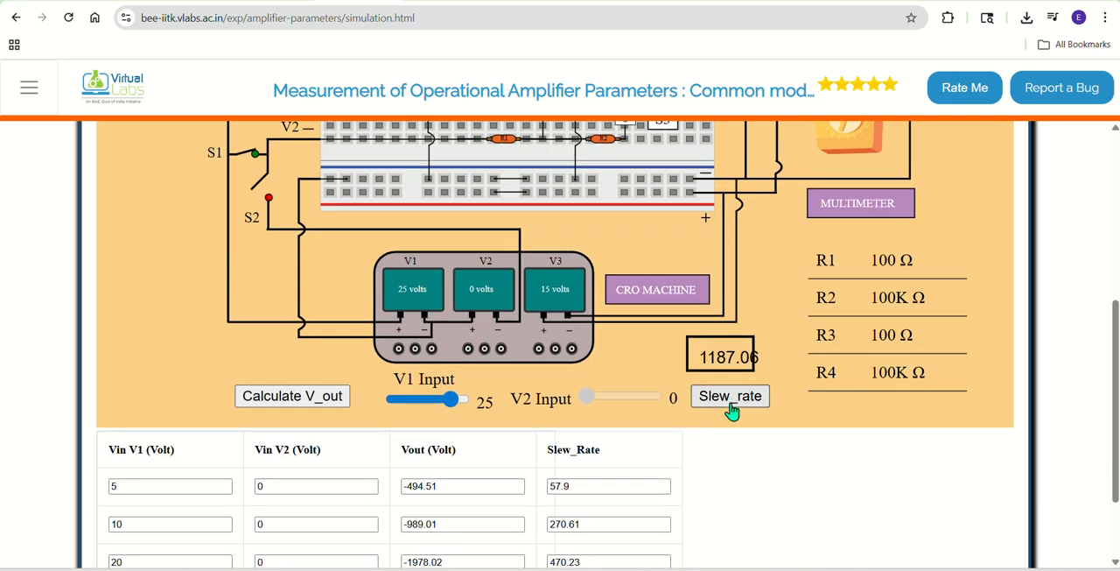
pyautogui.scroll(-2, 663, 447)
pyautogui.click(177, 486)
pyautogui.write('25')
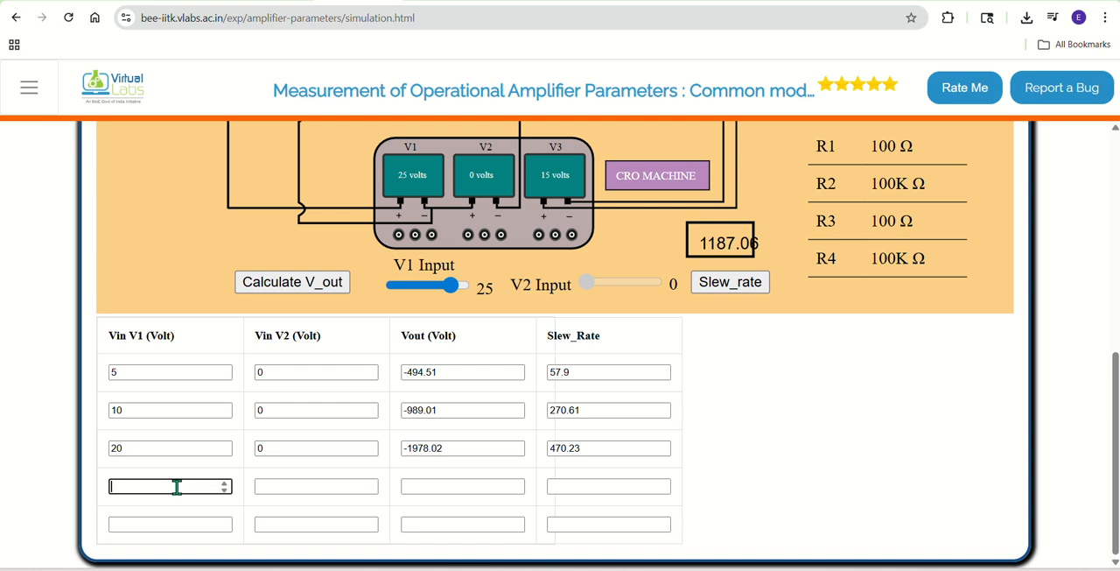
pyautogui.press('Tab')
pyautogui.write('0')
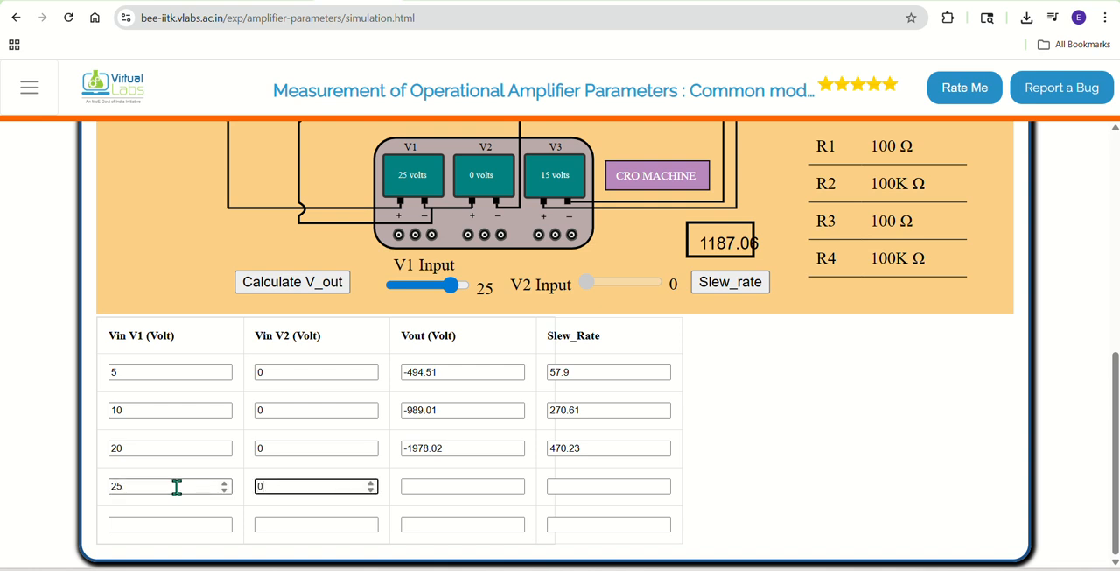
# Step: Start the fourth row's Vout with a minus sign and record 1187.06 as that row's slew rate
pyautogui.press('Tab')
pyautogui.write('-')
pyautogui.press('Tab')
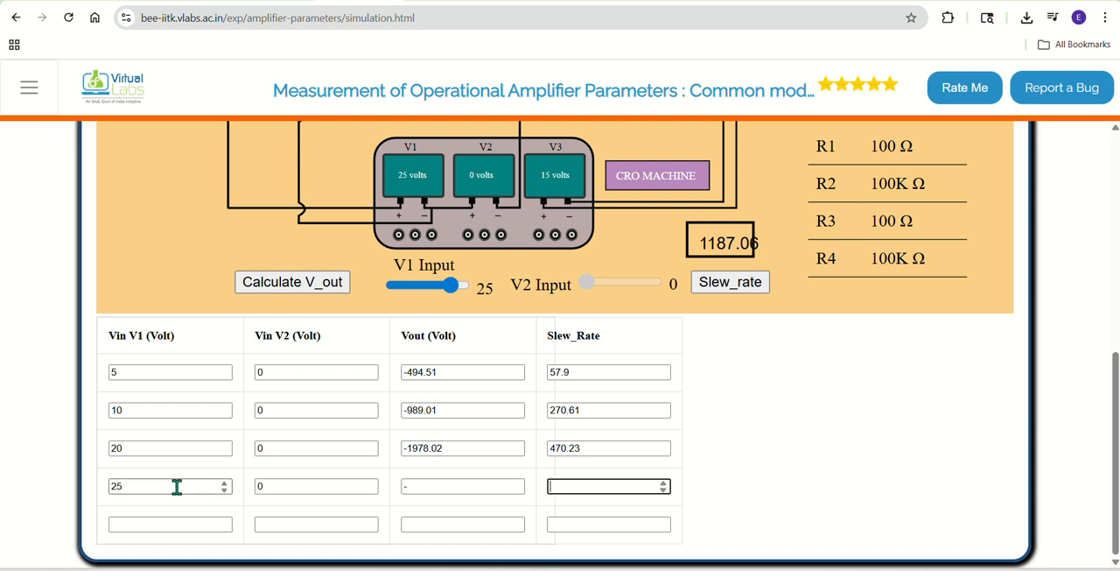
pyautogui.write('1187.06')
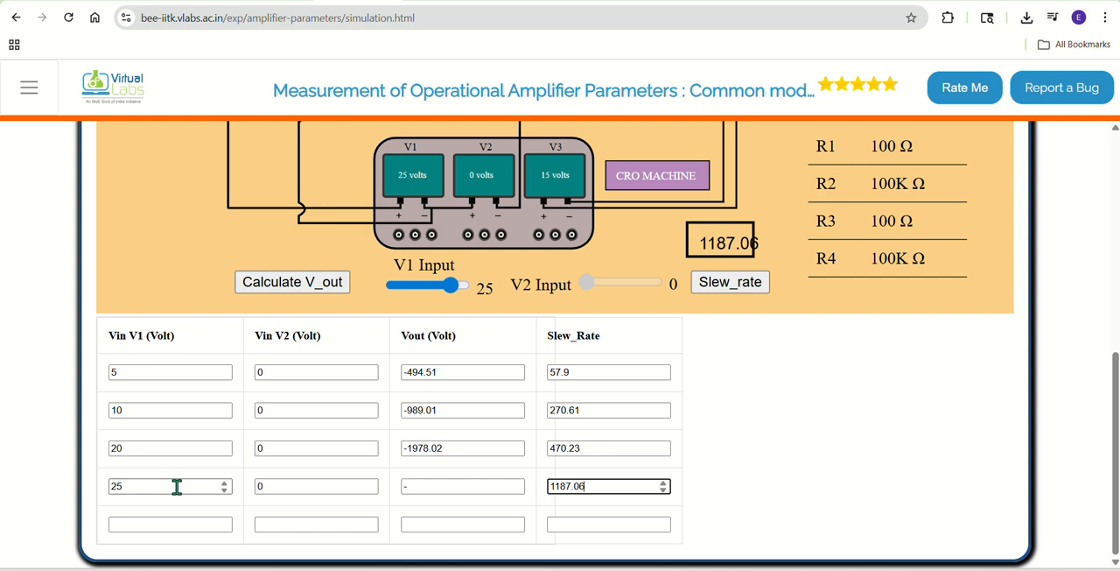
# Step: Complete the fourth table row's Vout as -2472.53 from the multimeter reading
pyautogui.click(430, 487)
pyautogui.scroll(4, 431, 486)
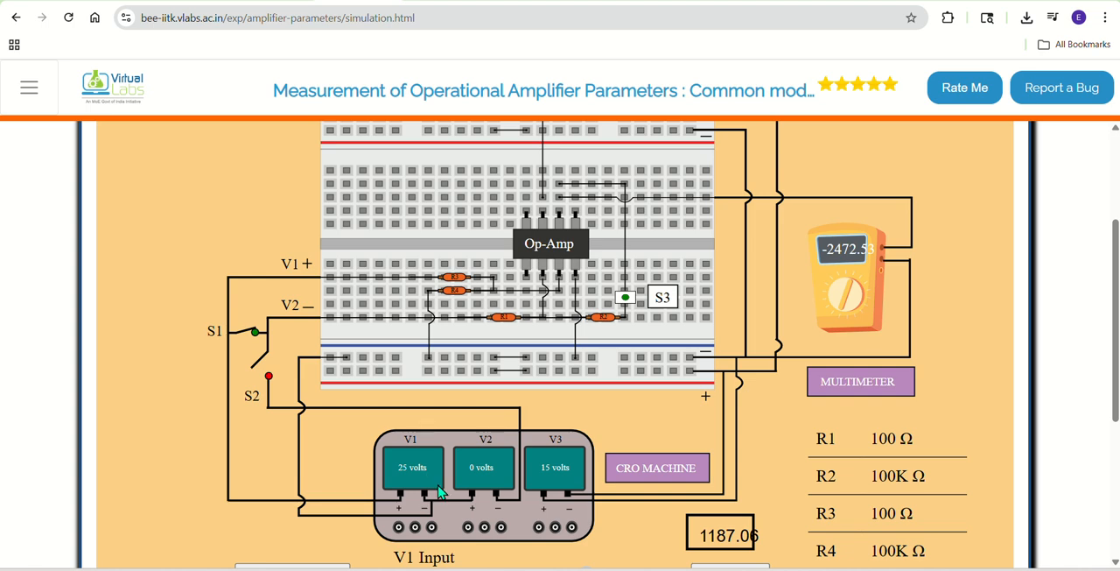
pyautogui.scroll(-3, 440, 493)
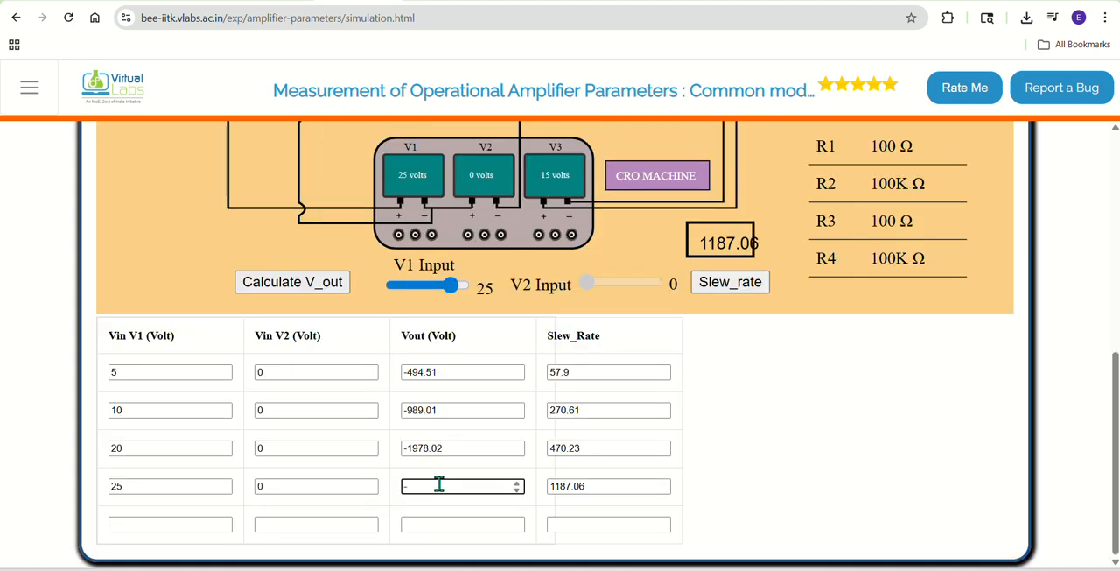
pyautogui.write('-2472.53')
# Step: Set the V1 input to 30 volts and calculate the output voltage and slew rate
pyautogui.click(462, 284)
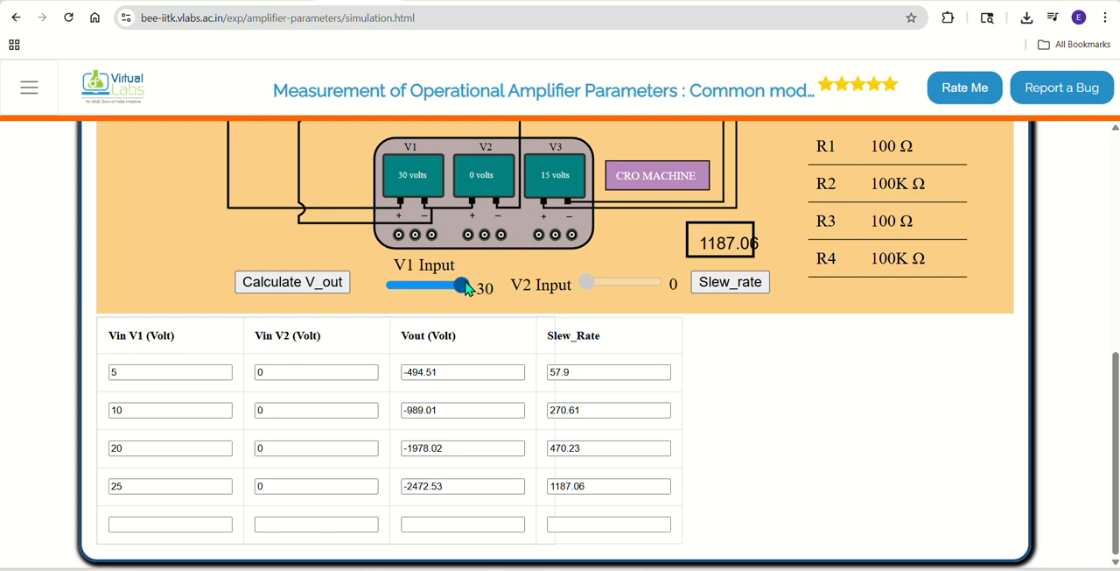
pyautogui.scroll(3, 405, 351)
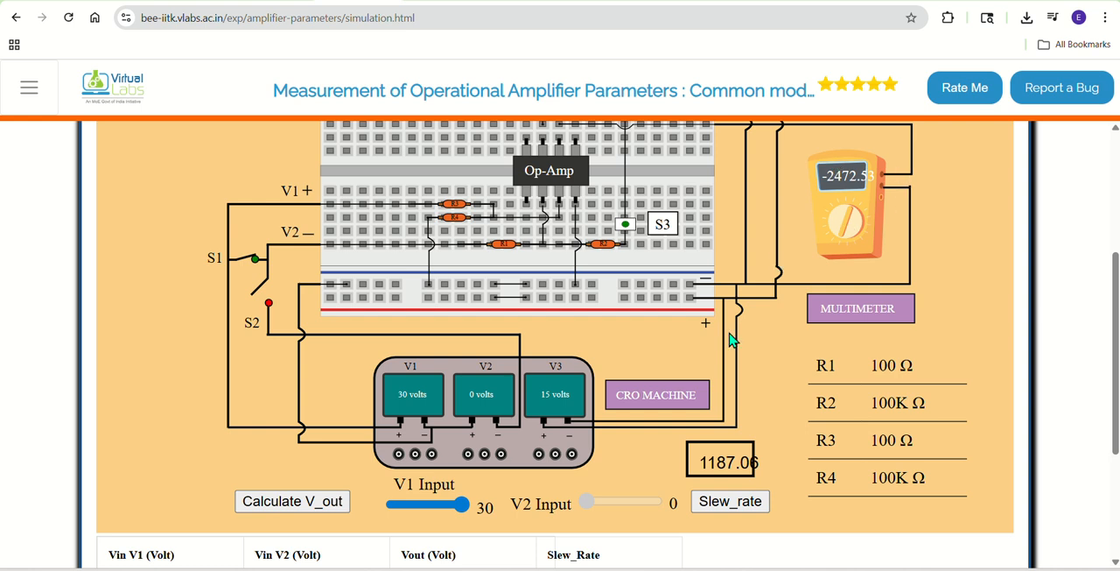
pyautogui.click(311, 507)
pyautogui.click(712, 507)
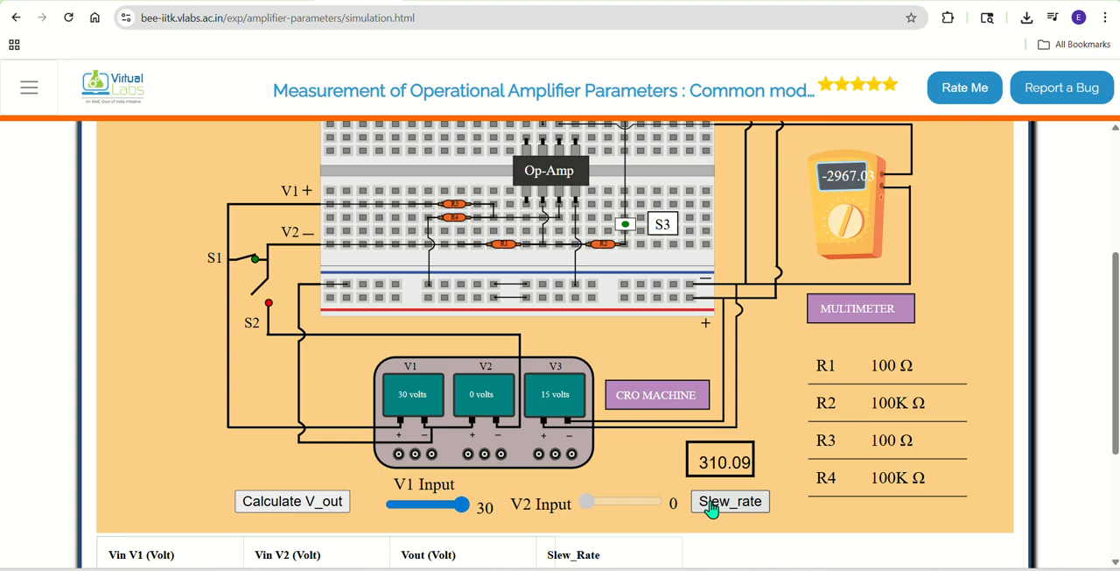
# Step: Record Vin V1 as 30 and Vin V2 as 0 in the fifth table row
pyautogui.scroll(-3, 711, 507)
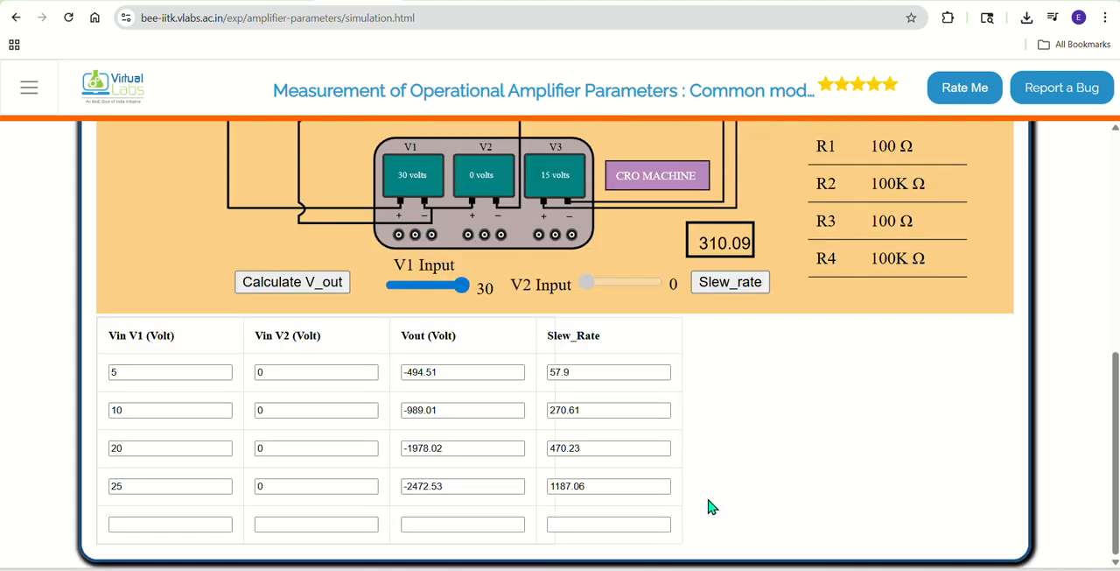
pyautogui.click(186, 523)
pyautogui.write('30')
pyautogui.click(271, 519)
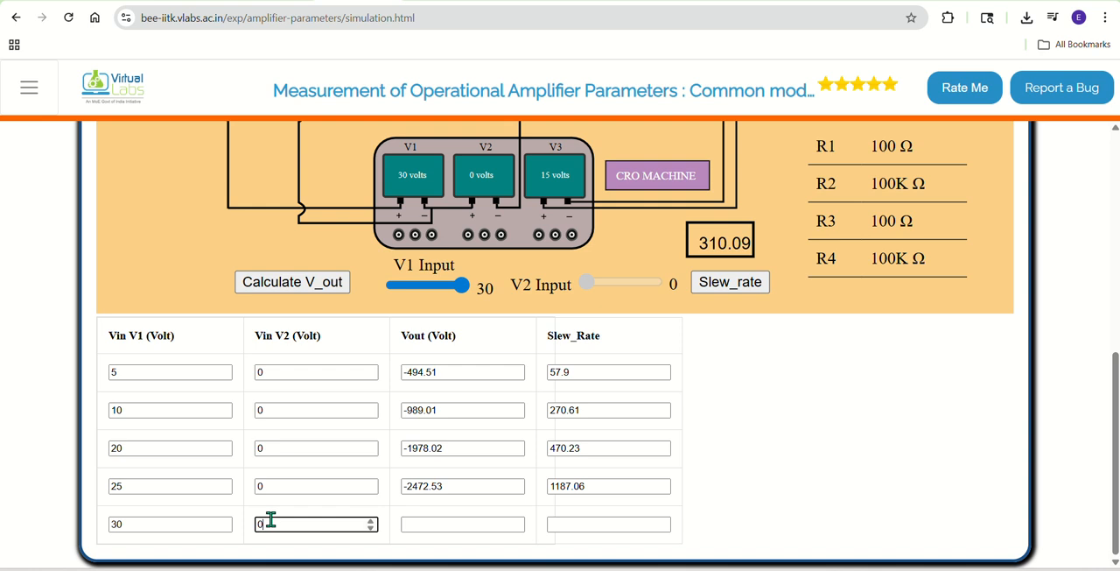
# Step: Start the fifth row's Vout with a minus sign and record 310.09 as that row's slew rate
pyautogui.click(411, 523)
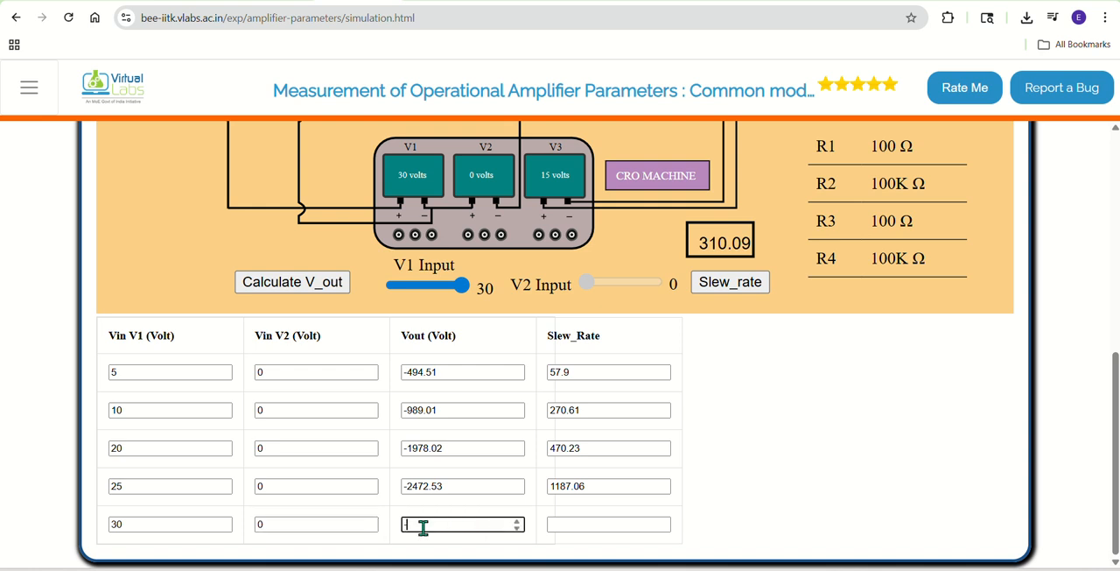
pyautogui.write('-')
pyautogui.press('Tab')
pyautogui.write('3')
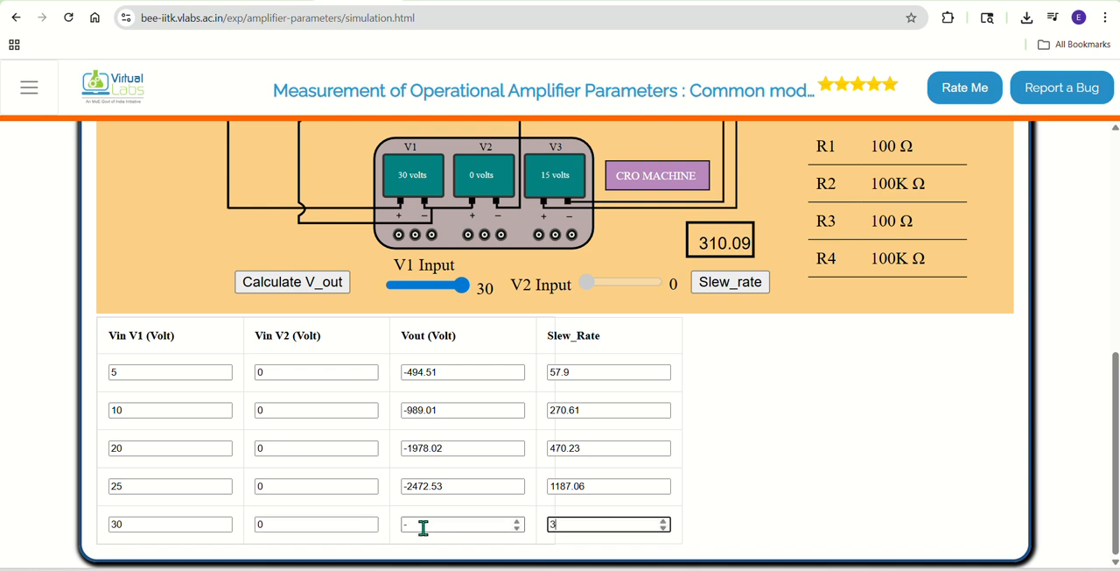
pyautogui.write('10.09')
# Step: Complete the fifth table row's Vout as -2967.03 from the multimeter reading
pyautogui.scroll(3, 665, 464)
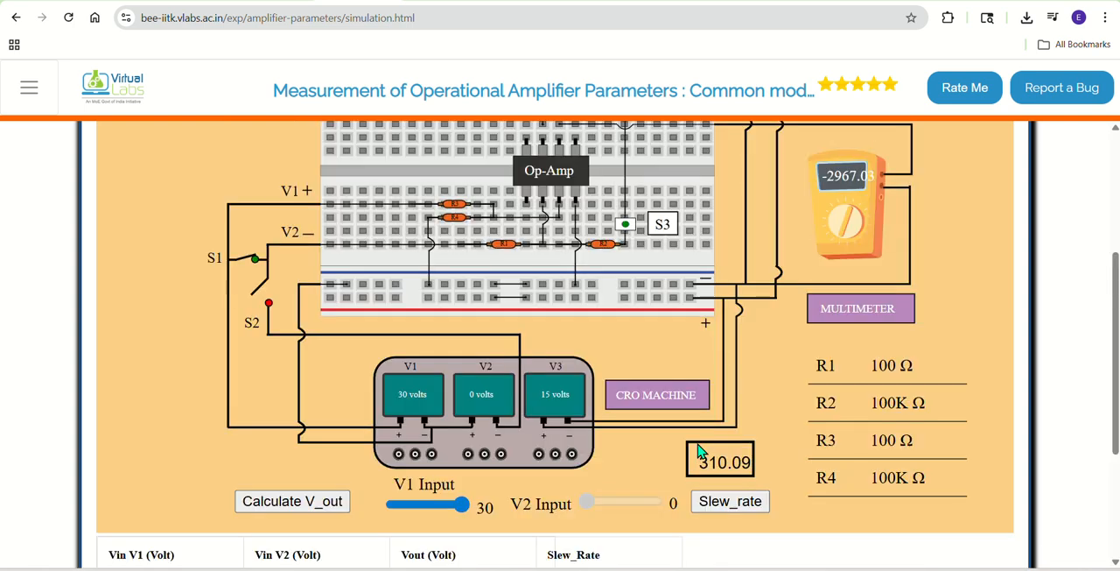
pyautogui.scroll(-3, 700, 451)
pyautogui.click(436, 524)
pyautogui.write('-2')
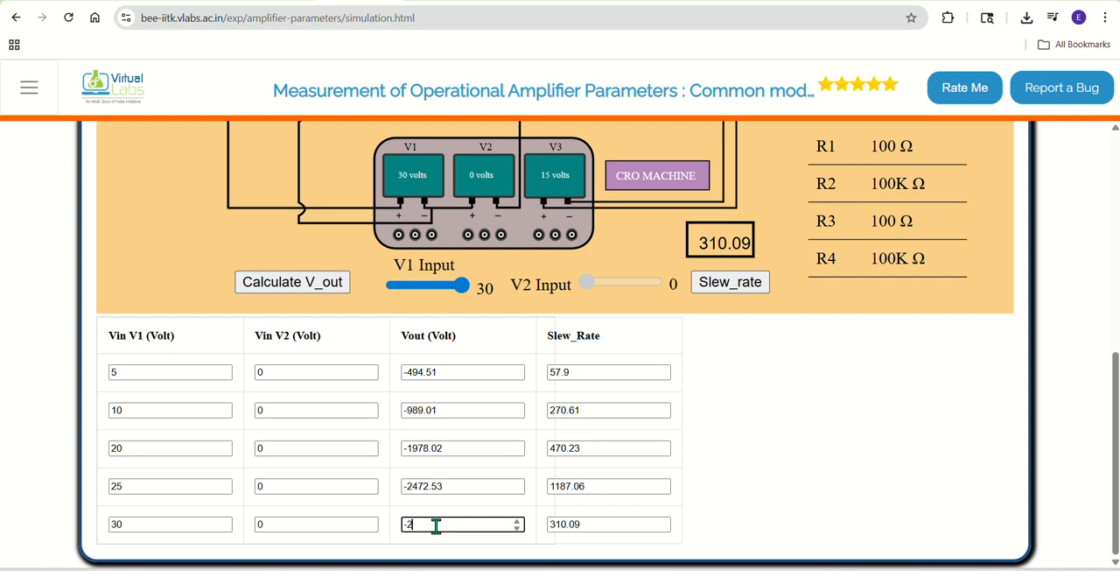
pyautogui.write('967.03')
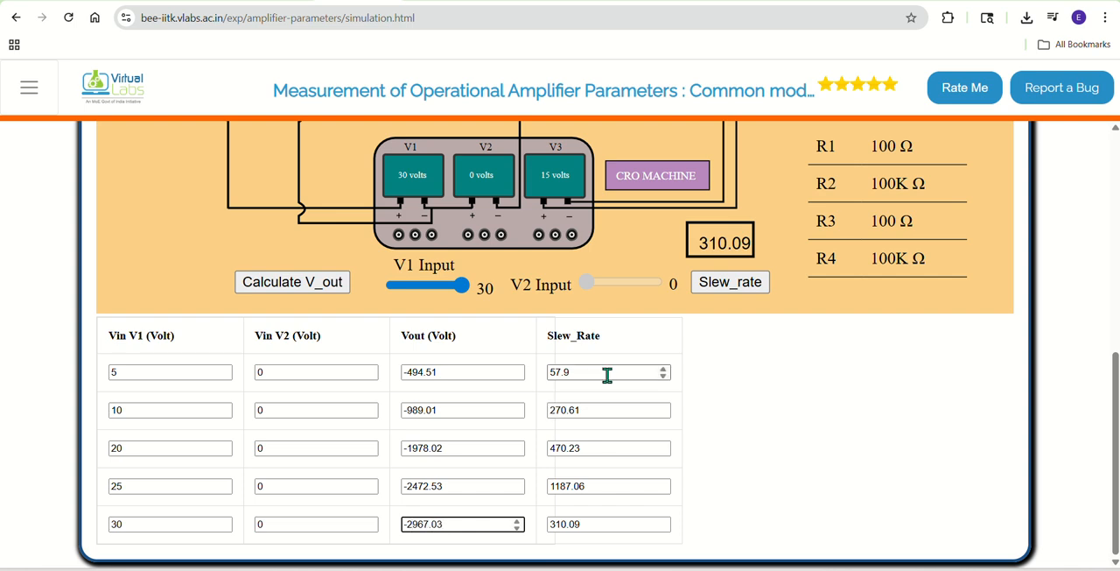
pyautogui.scroll(10, 610, 409)
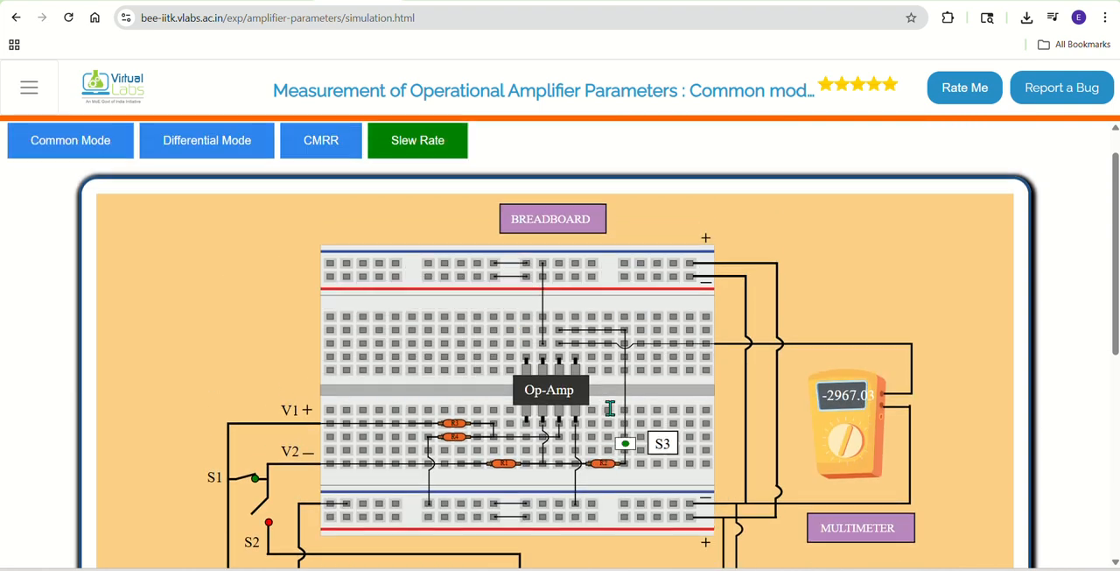
pyautogui.scroll(-5, 604, 409)
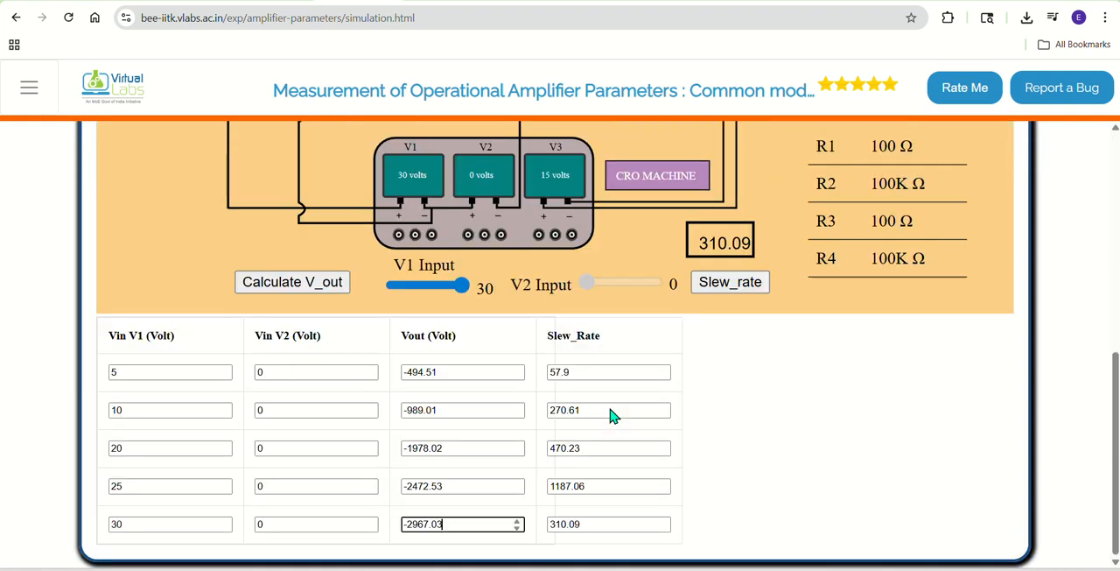
pyautogui.scroll(2, 612, 415)
pyautogui.scroll(2, 613, 385)
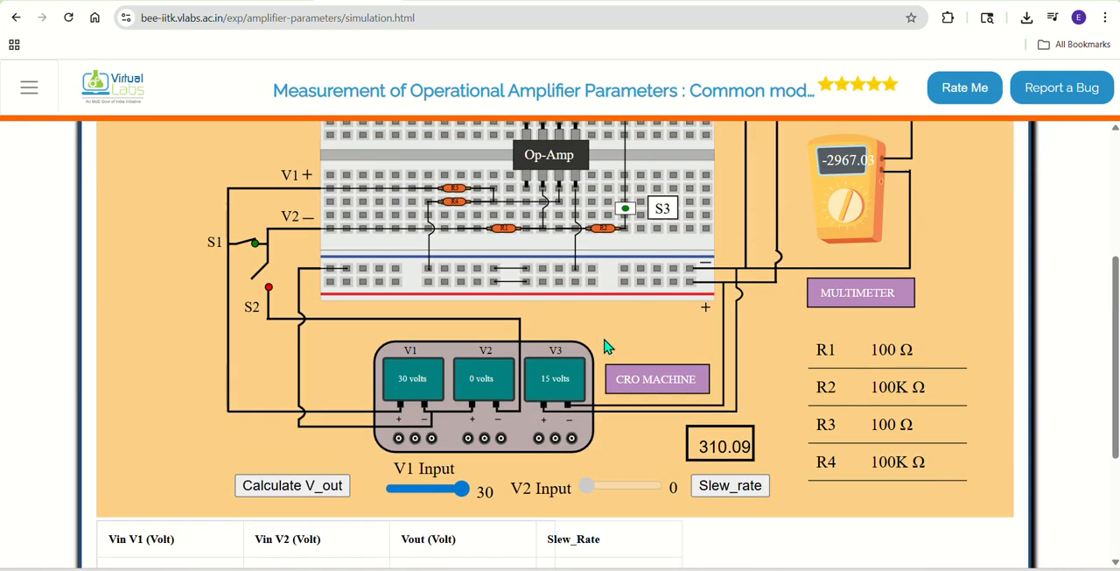
pyautogui.scroll(-3, 730, 233)
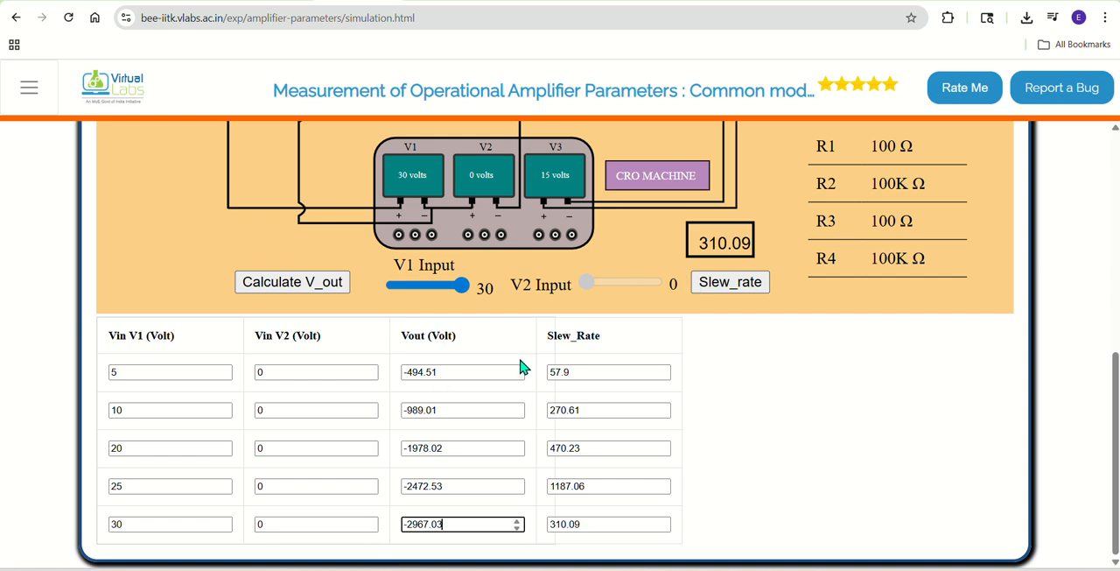
pyautogui.scroll(2, 709, 474)
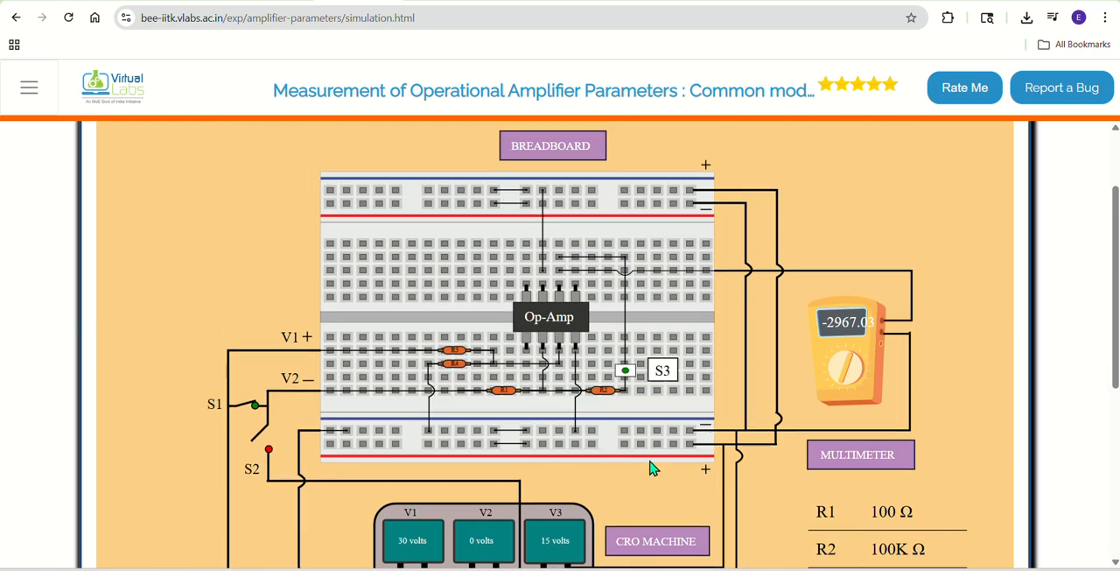